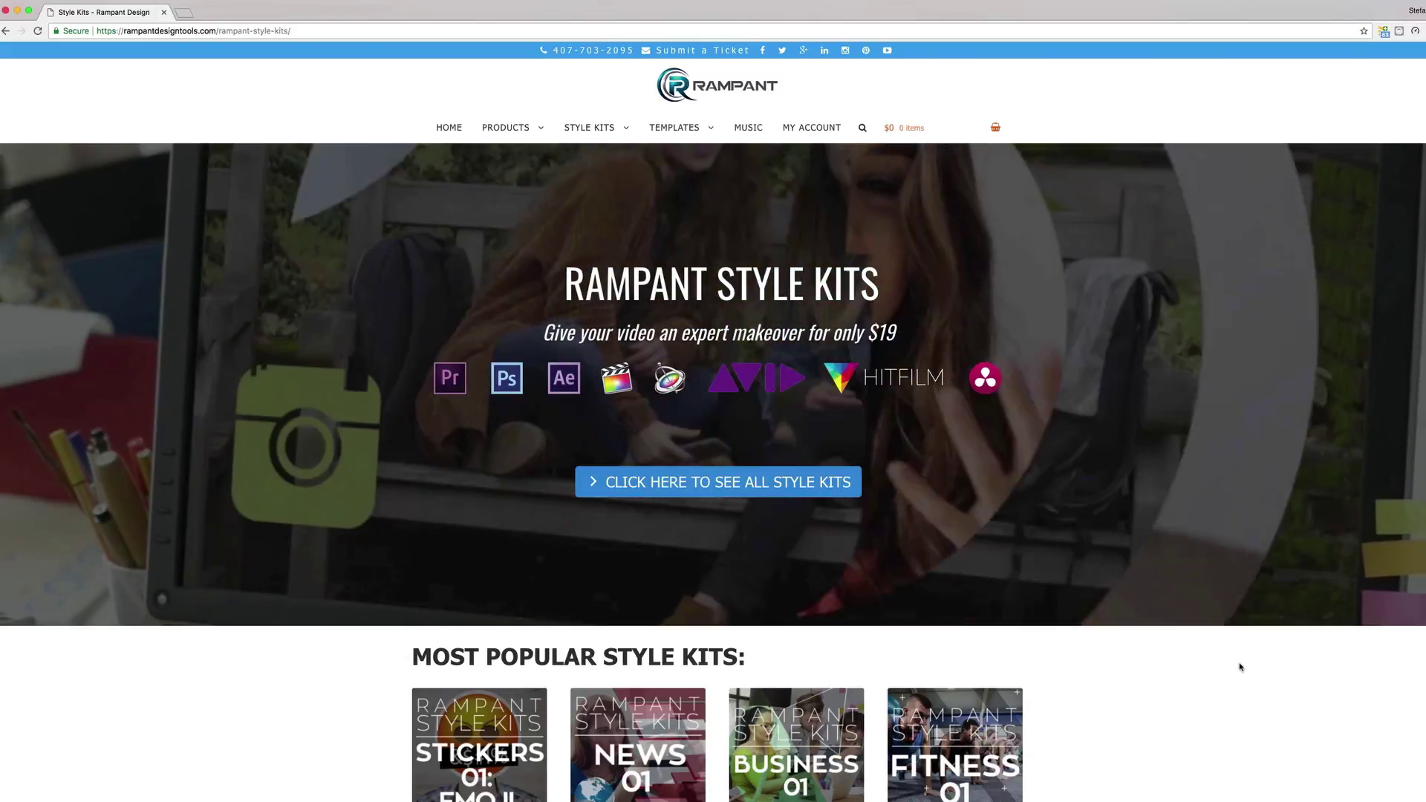
scroll(1239, 666, "down", 3)
scroll(1239, 666, "down", 2)
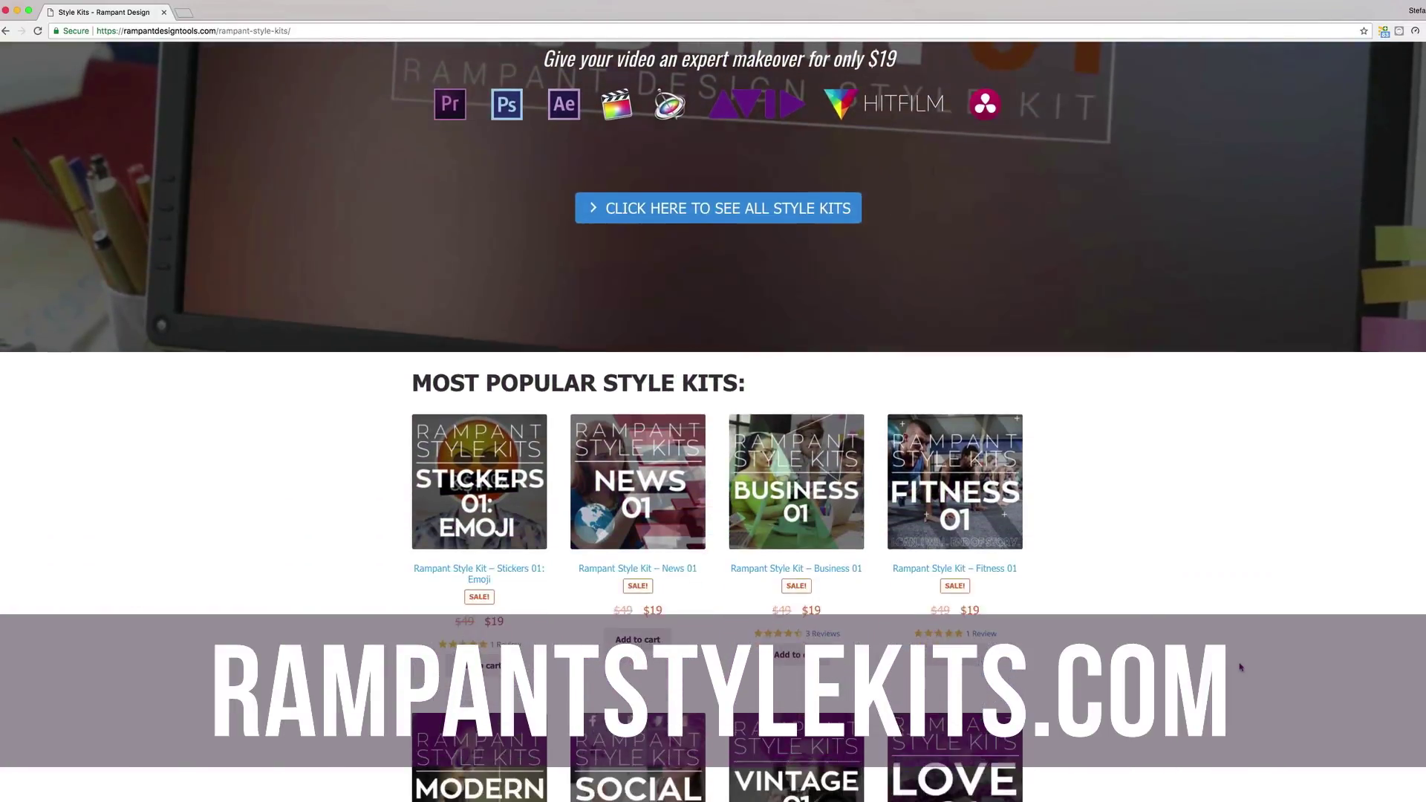
scroll(1240, 666, "down", 1)
scroll(1240, 666, "down", 1)
scroll(1240, 666, "down", 2)
scroll(1240, 666, "down", 1)
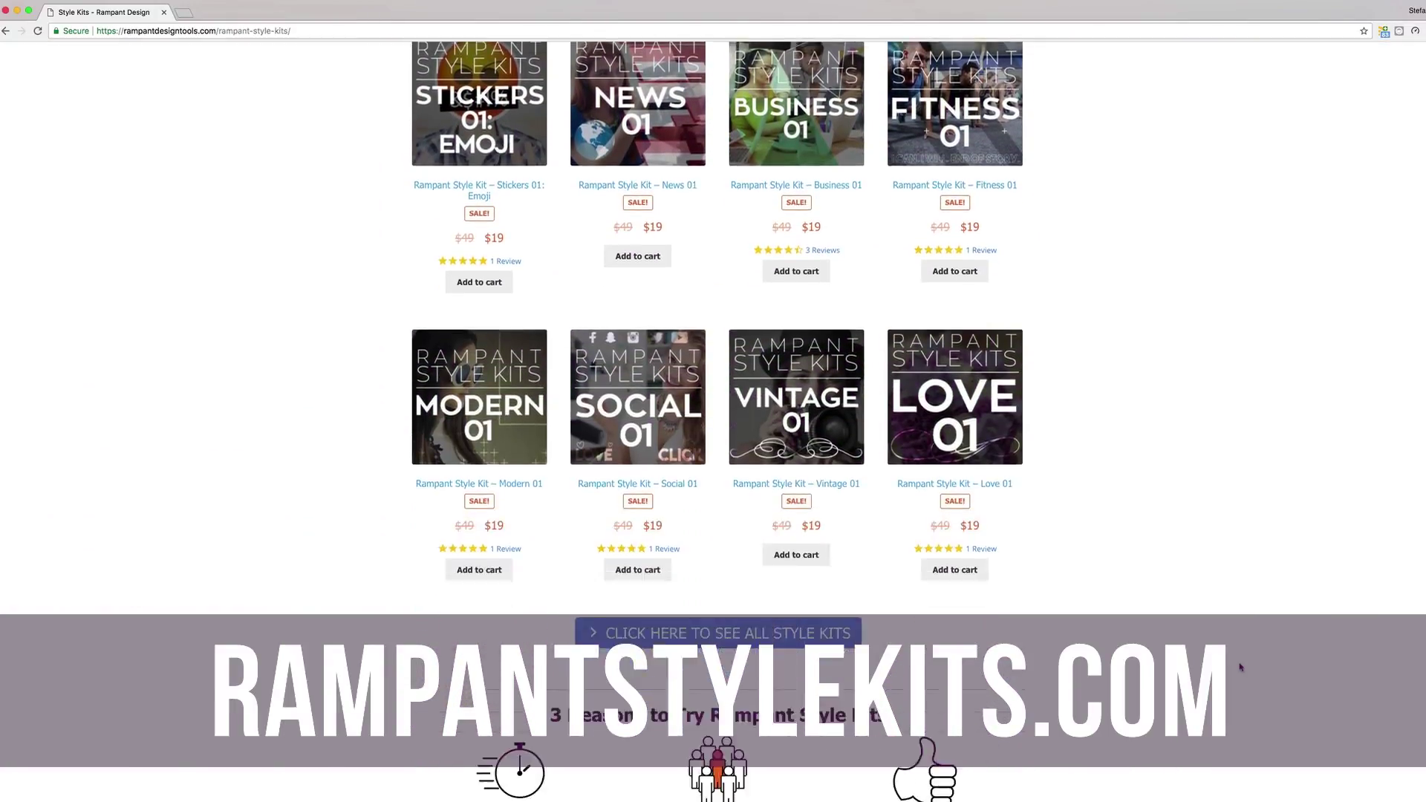
scroll(1241, 667, "down", 1)
scroll(1240, 666, "down", 1)
scroll(1241, 667, "down", 2)
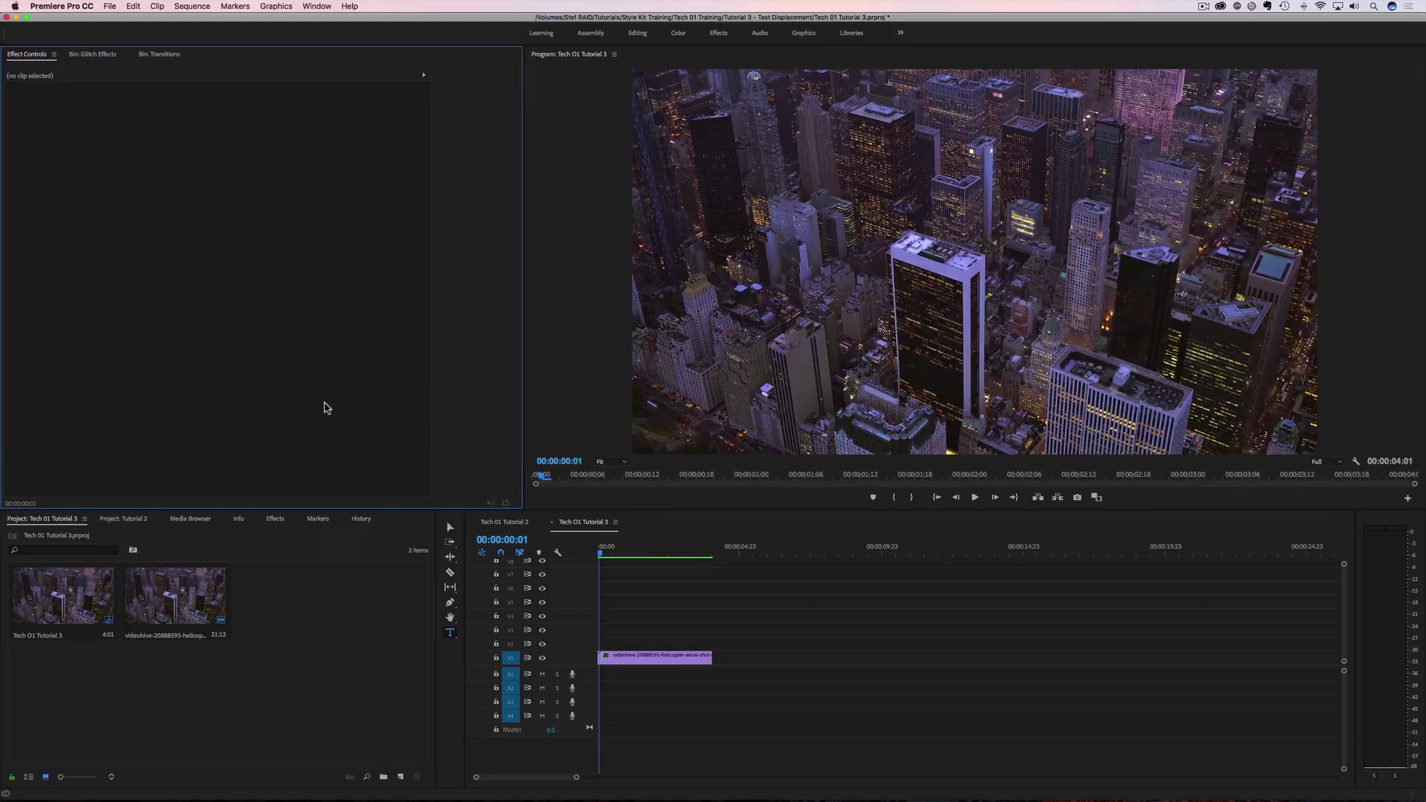
Step: Open the import dialog and cancel it without importing any files
left_click(112, 8)
left_click(145, 274)
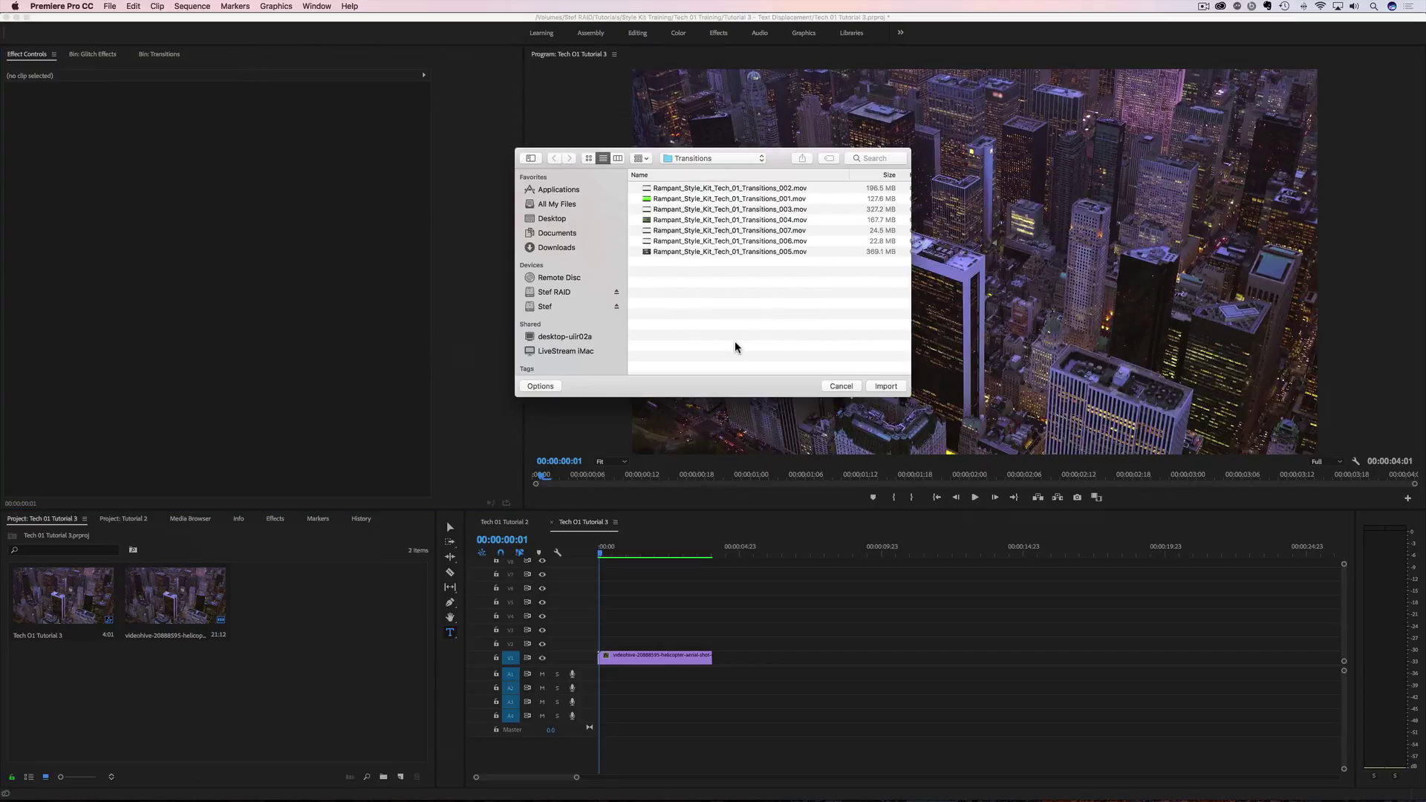
left_click(839, 387)
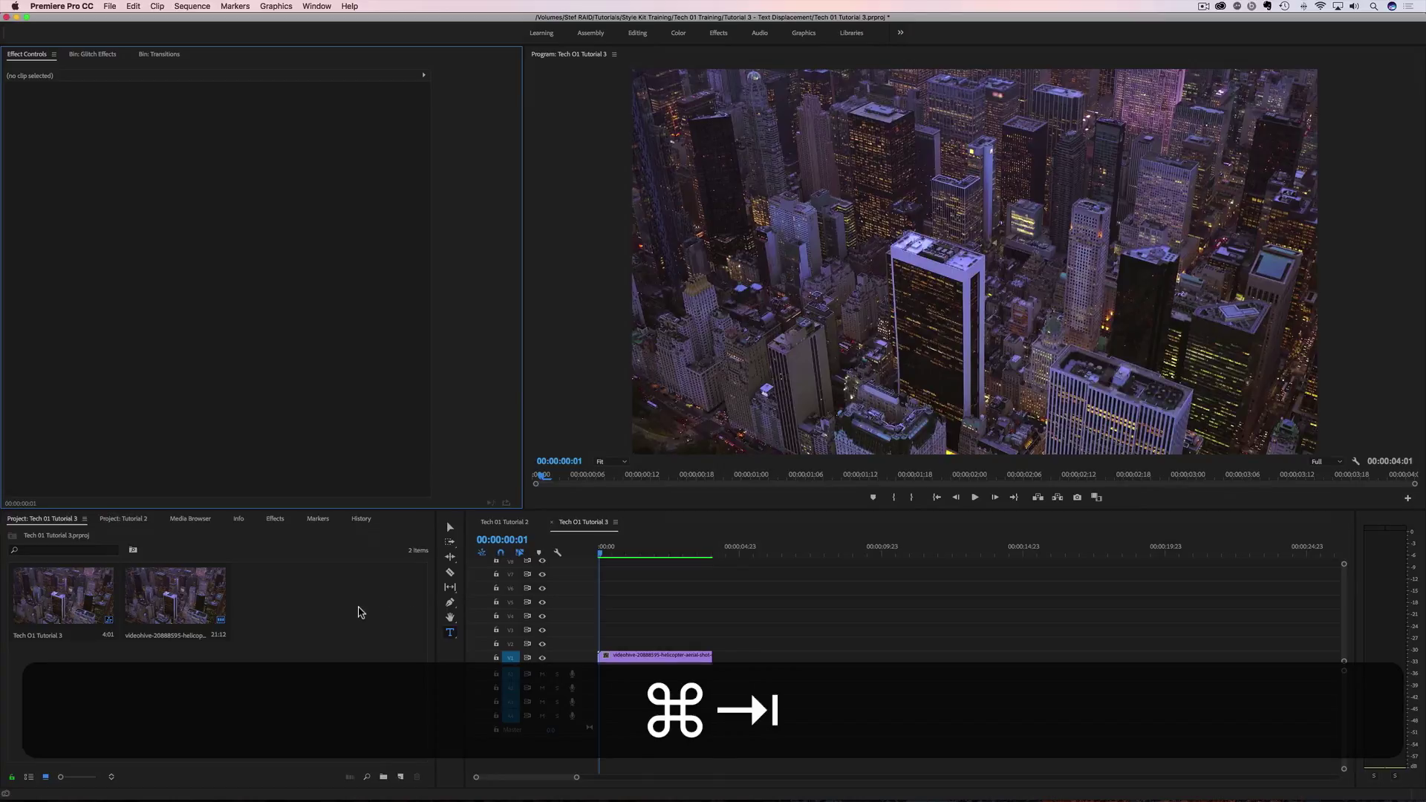
Step: Drag the five Tech 01 folders, Animated Background Elements through Transitions, from Finder into the Project panel
key("super+Tab")
key("super+Tab")
key("super+Tab")
left_click(531, 434)
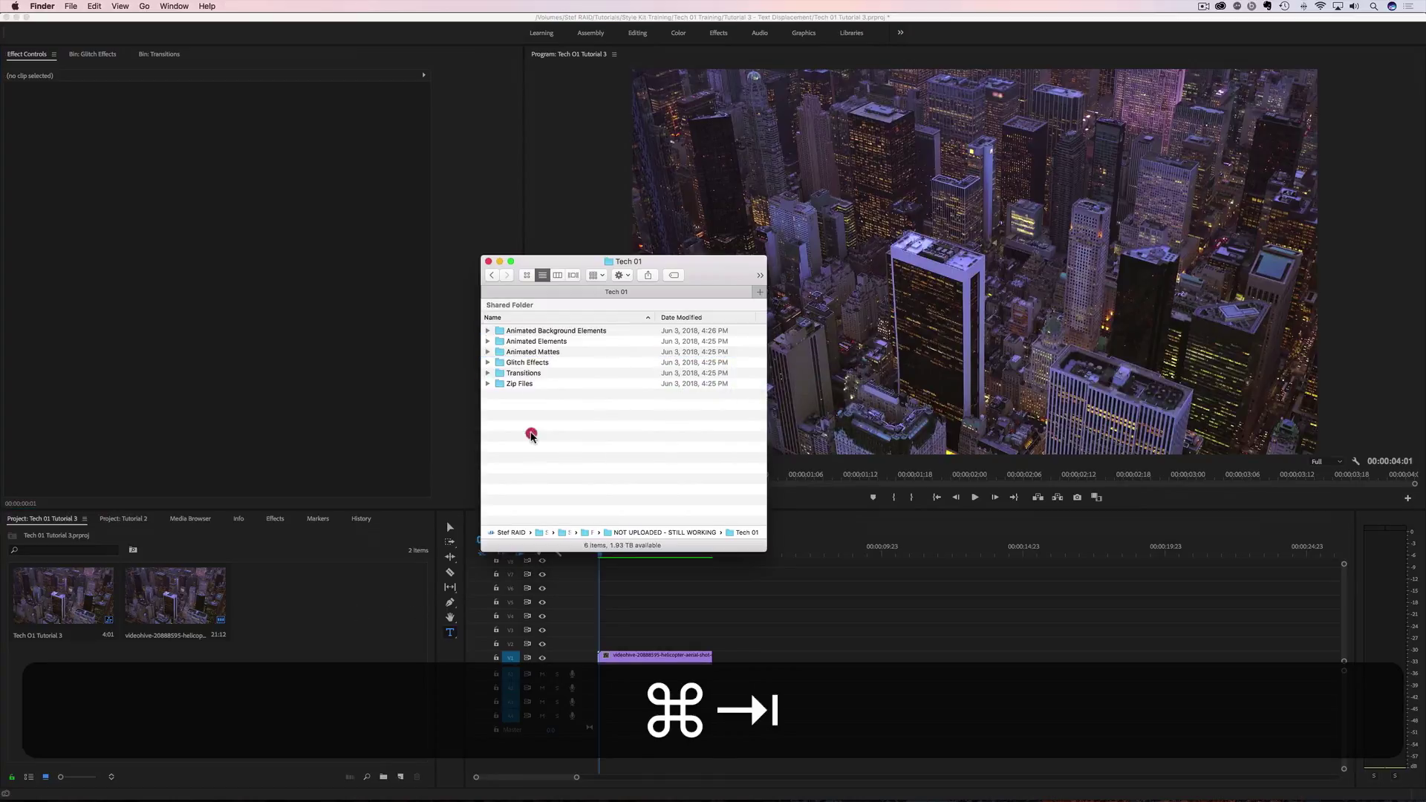
left_click(510, 331)
left_click(515, 372, "shift")
mouse_move(533, 346)
left_mouse_down()
mouse_move(326, 676)
mouse_move(355, 624)
left_mouse_up()
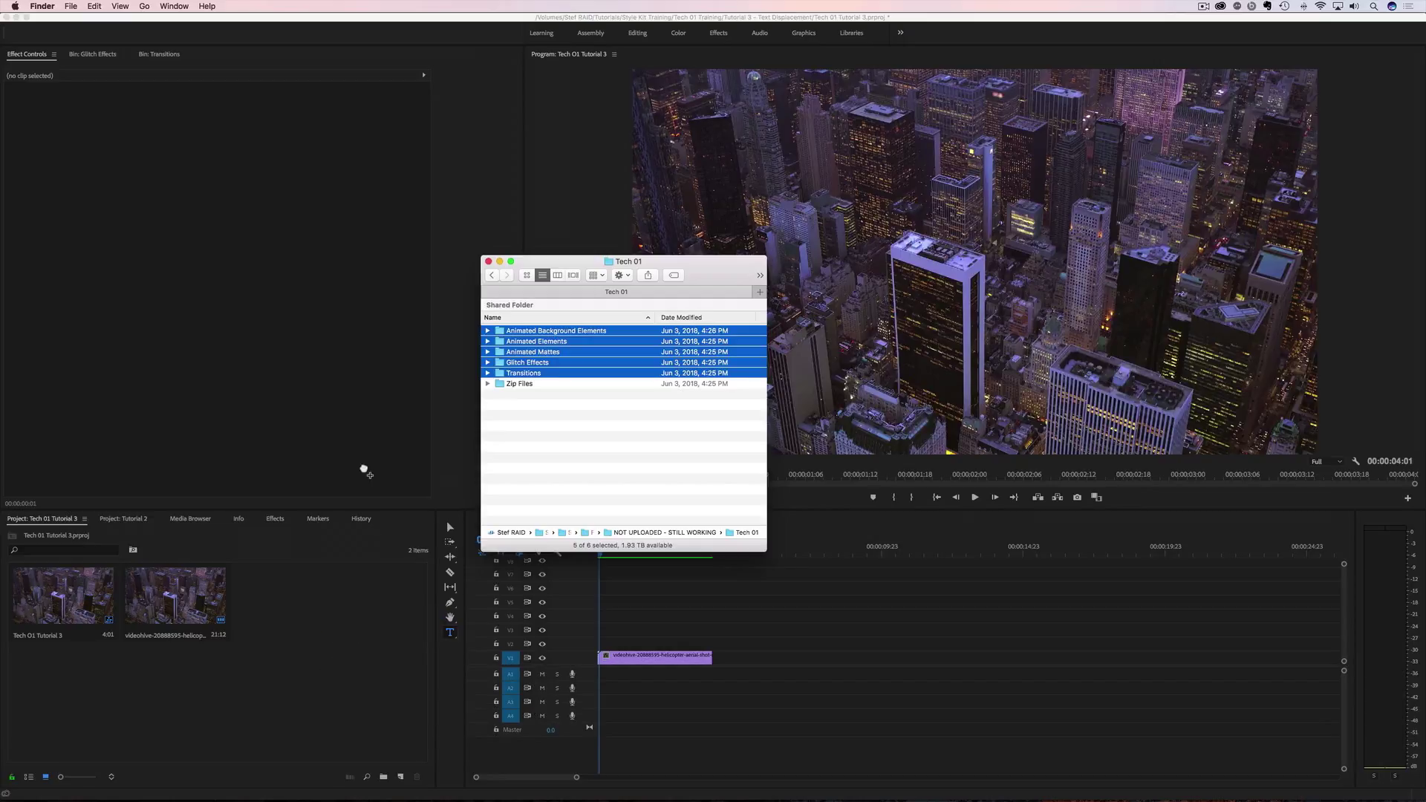
left_click(360, 453)
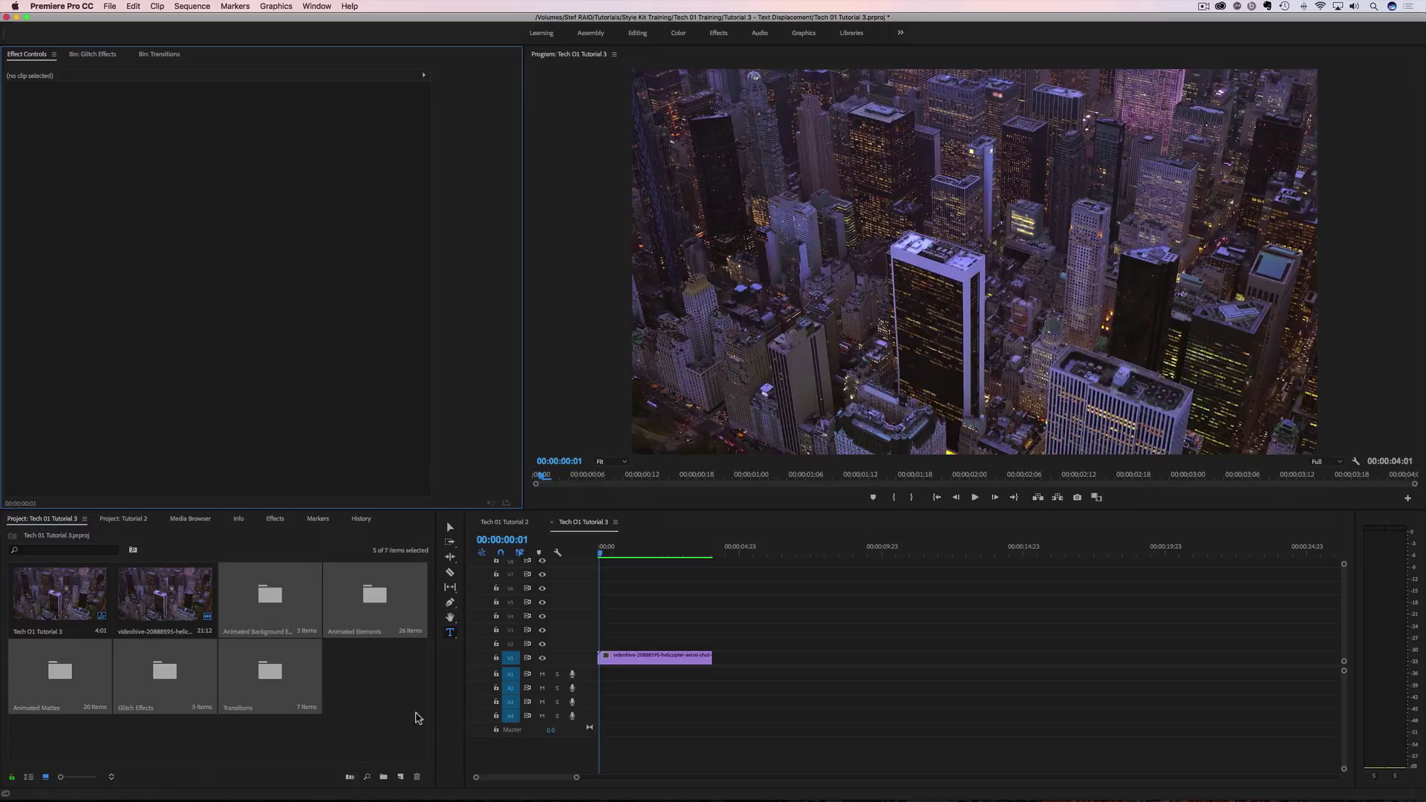
Step: Add a STEF TECH text title on the city shot at the sequence start
left_click_drag(624, 551, 600, 550)
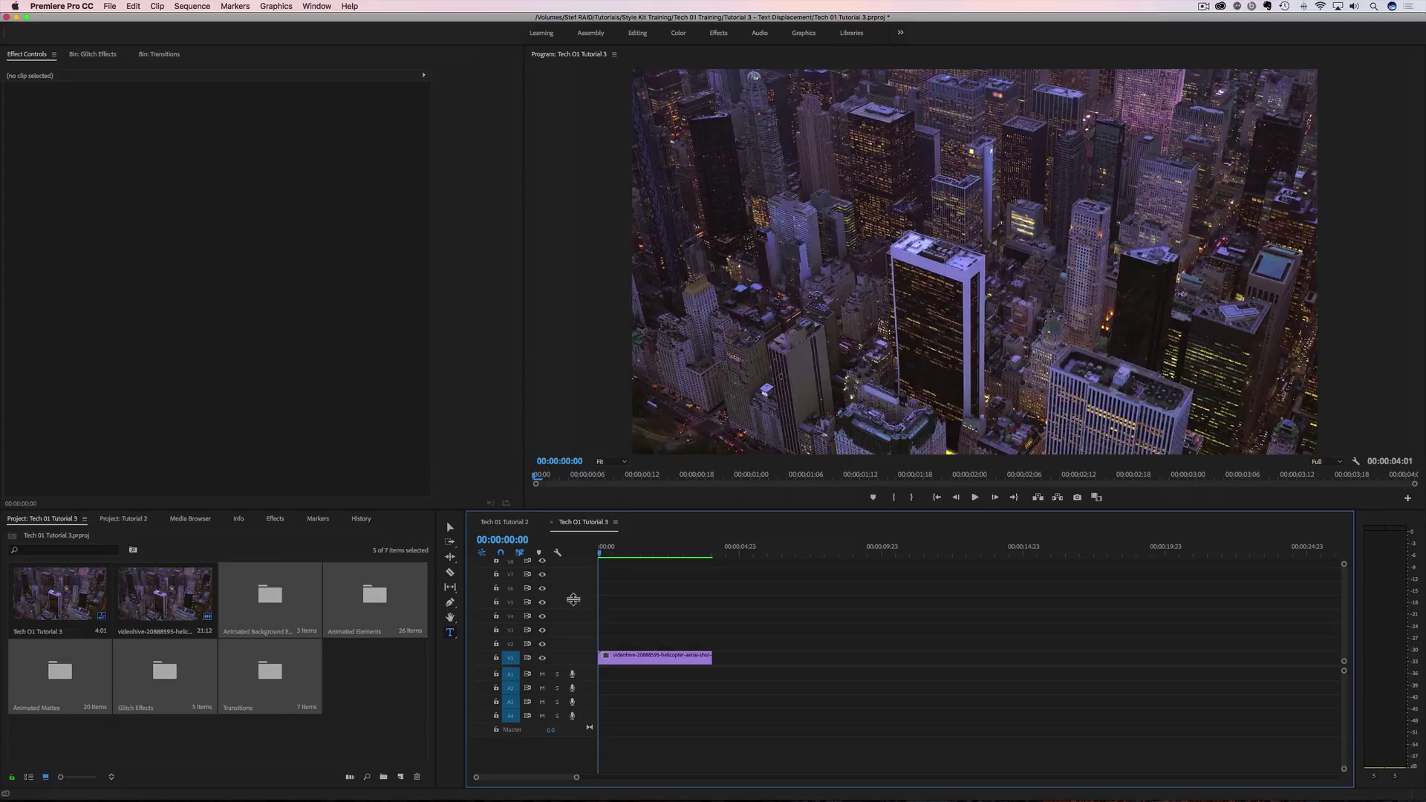
left_click(457, 622)
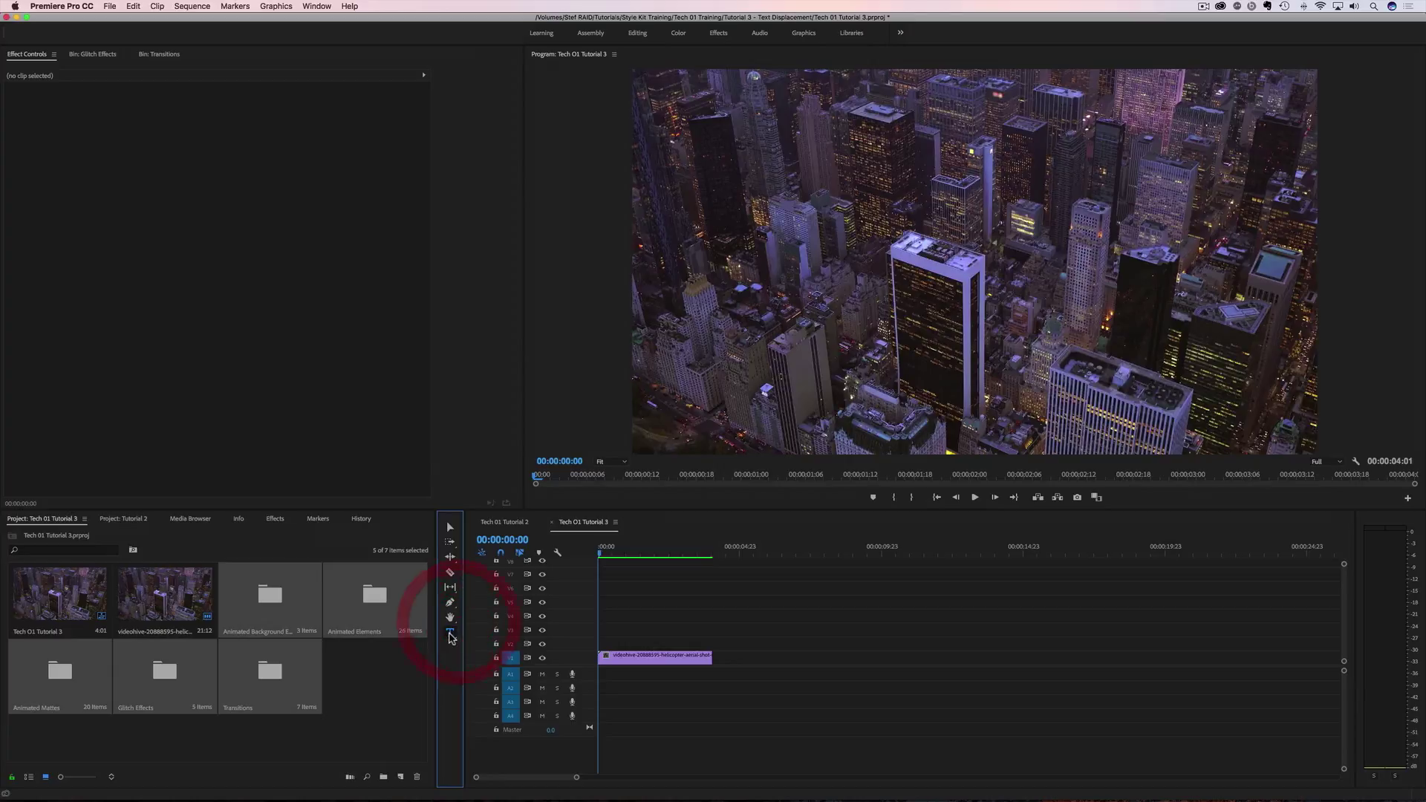
left_click(757, 230)
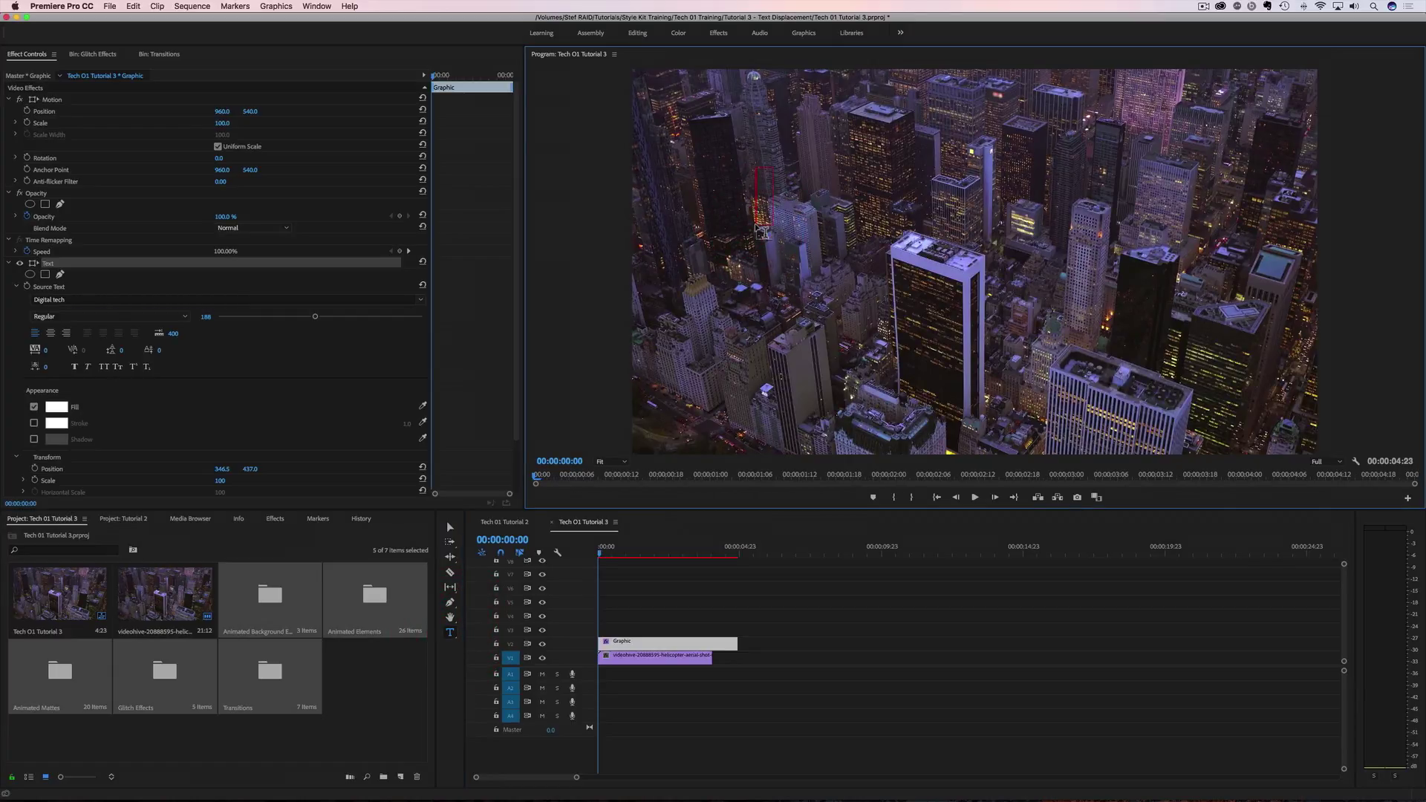
key("shift")
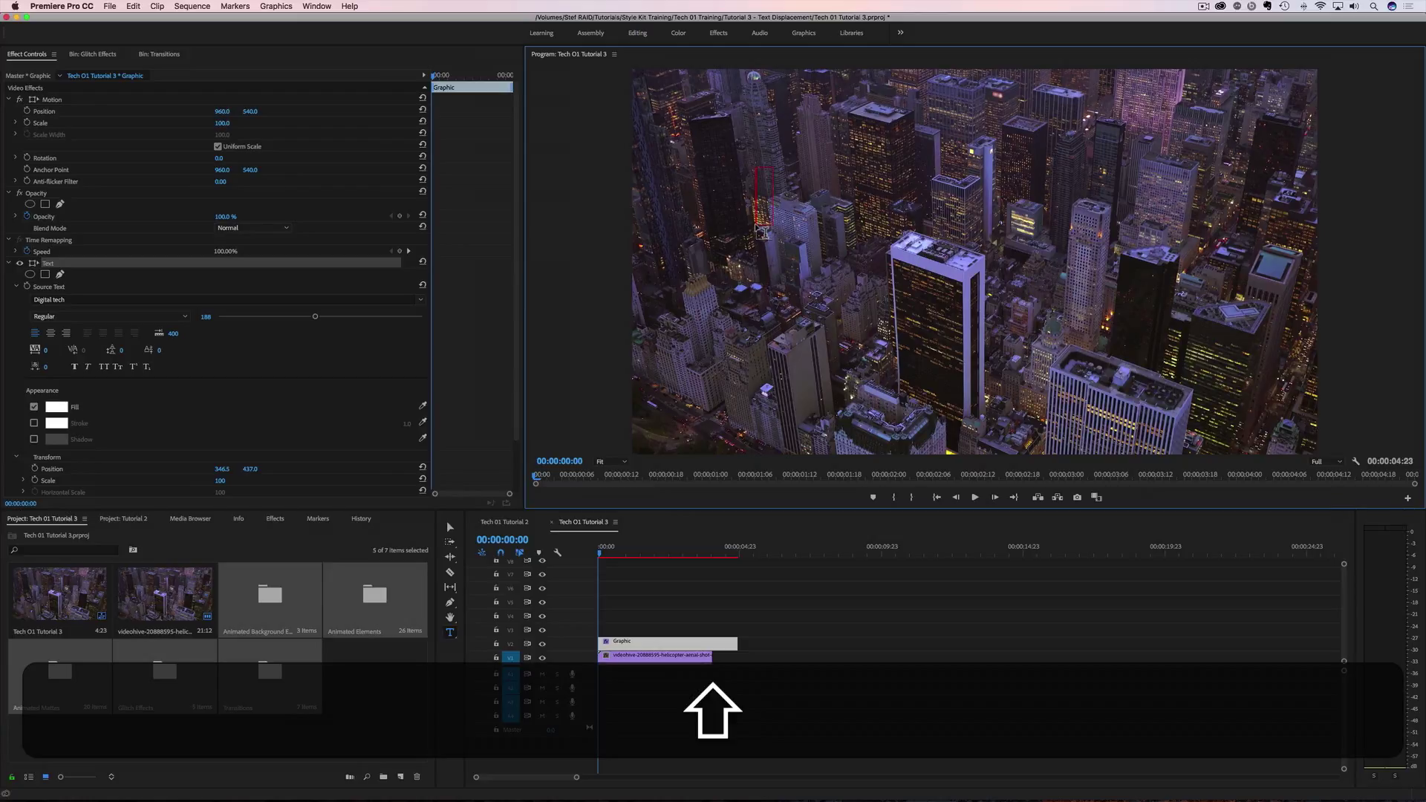
type("STEF TE")
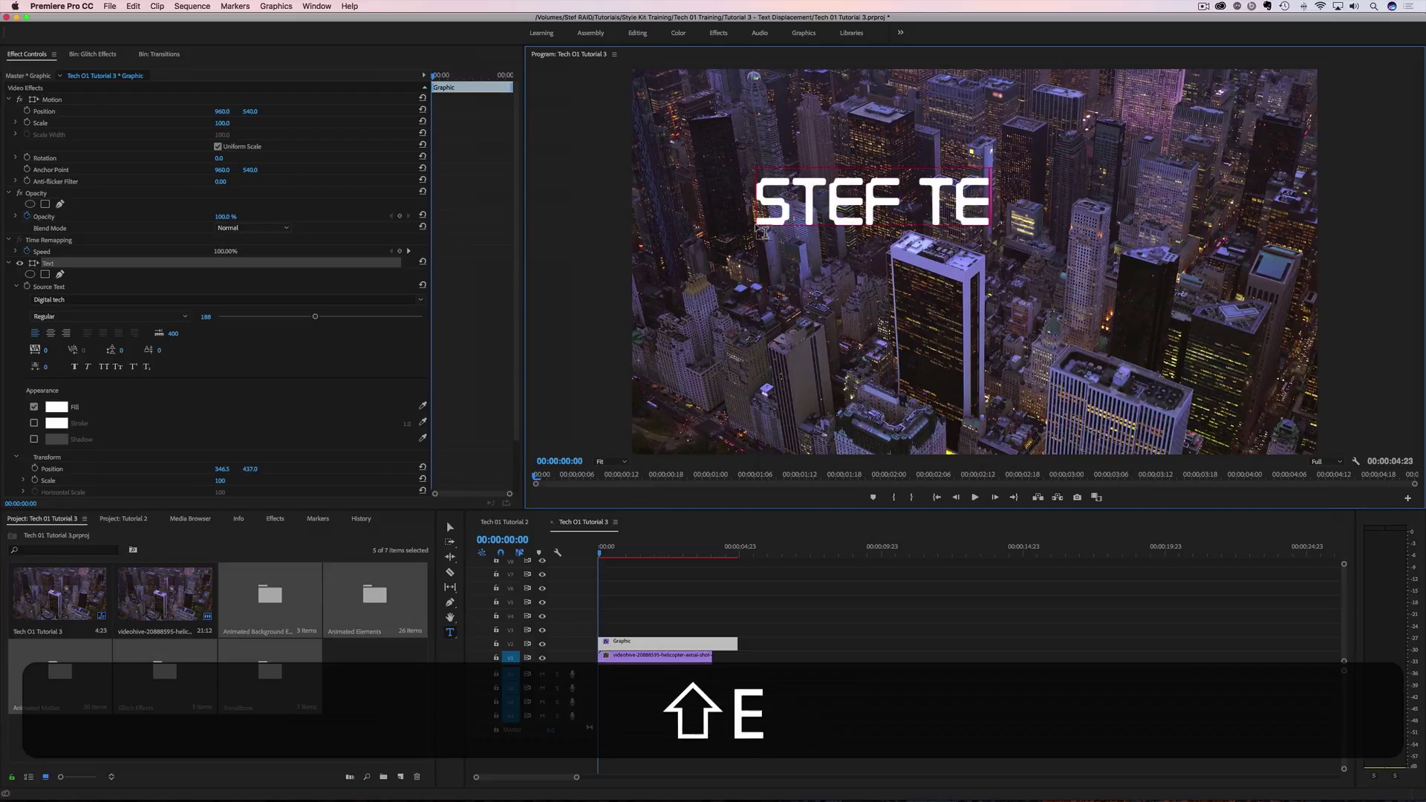
type("CH")
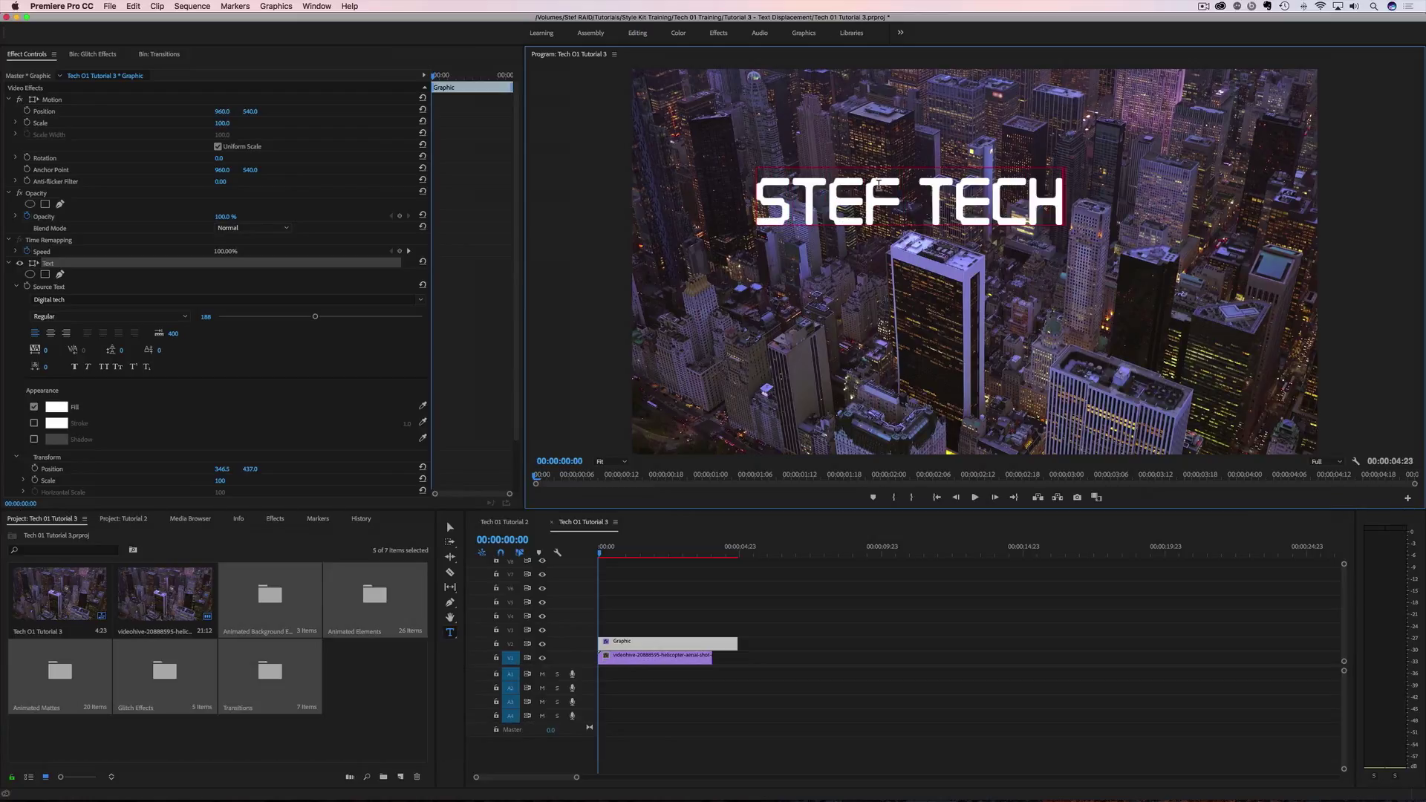
Step: Set the title size to 191 and Position to 72.5, 993, placing it lower-left
mouse_move(1067, 198)
left_mouse_down()
mouse_move(920, 199)
mouse_move(398, 284)
left_mouse_up()
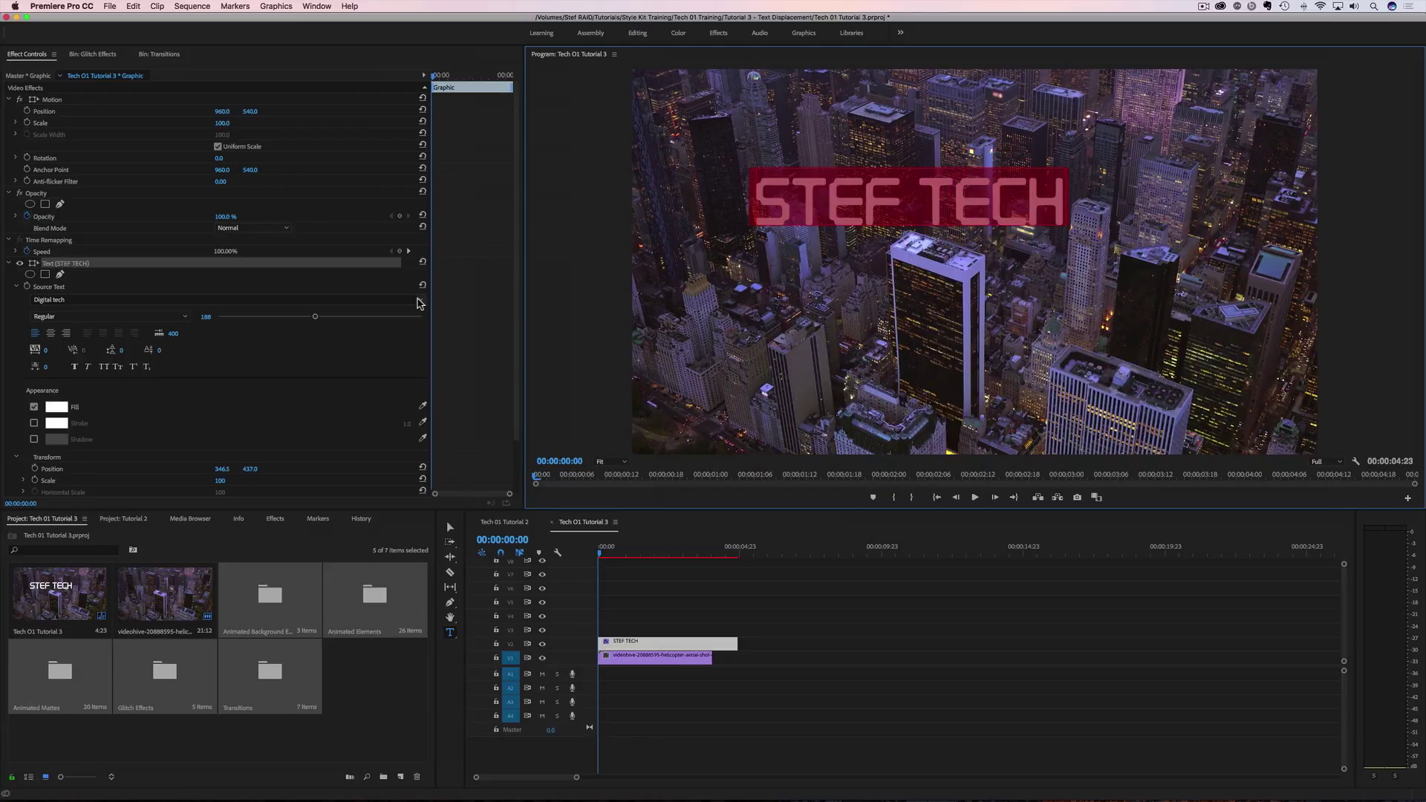
left_click_drag(314, 317, 315, 322)
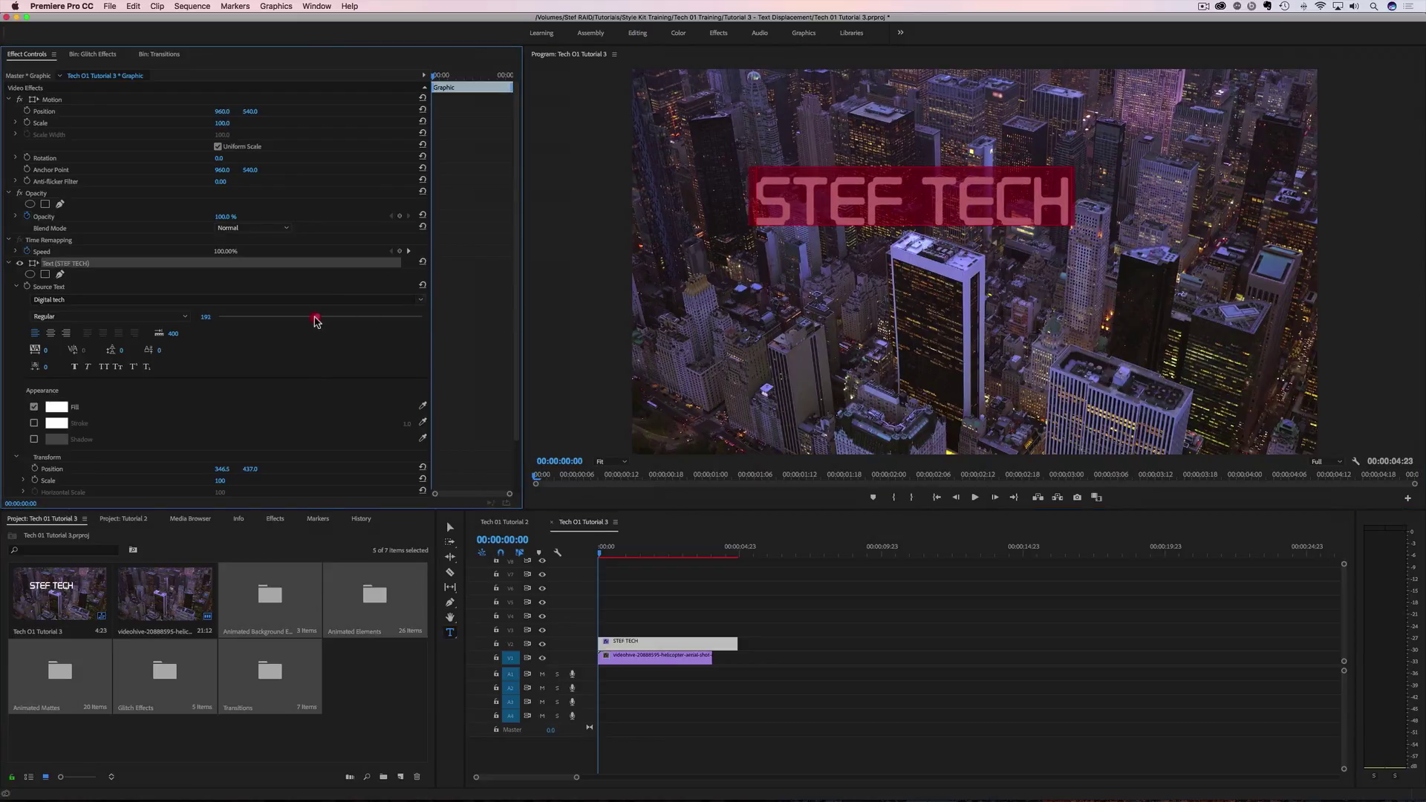
mouse_move(251, 470)
left_mouse_down()
mouse_move(324, 469)
mouse_move(167, 473)
left_mouse_up()
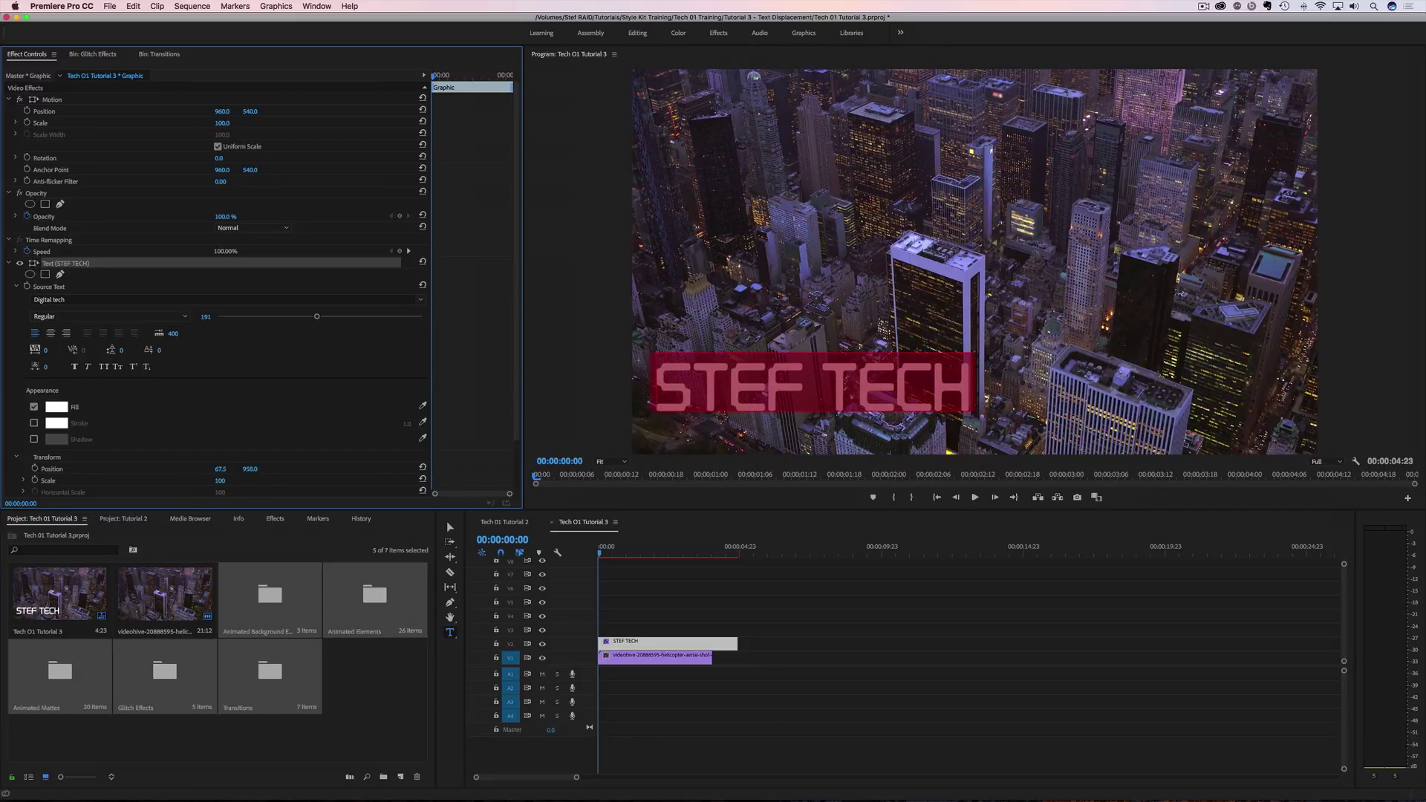
left_click_drag(220, 473, 251, 473)
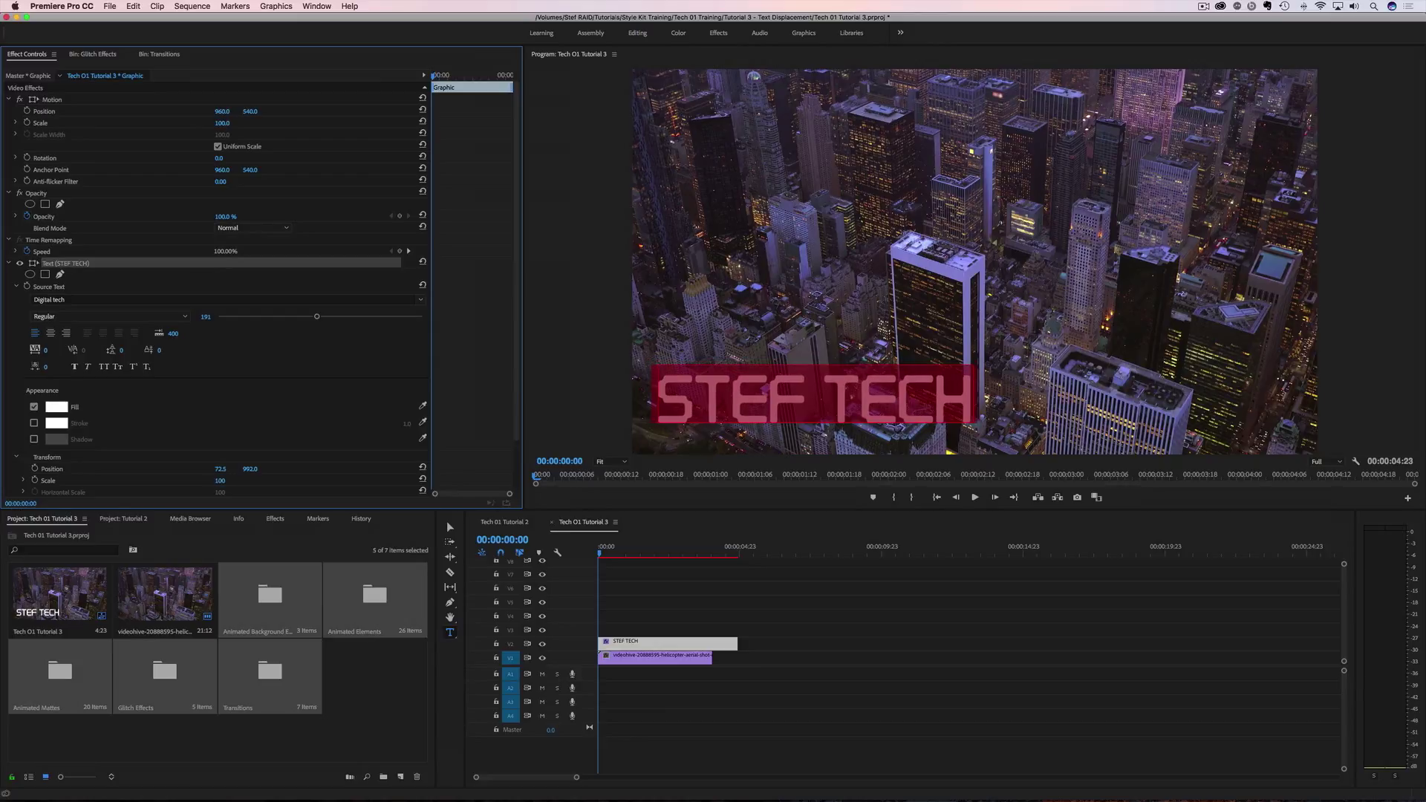
left_click(685, 587)
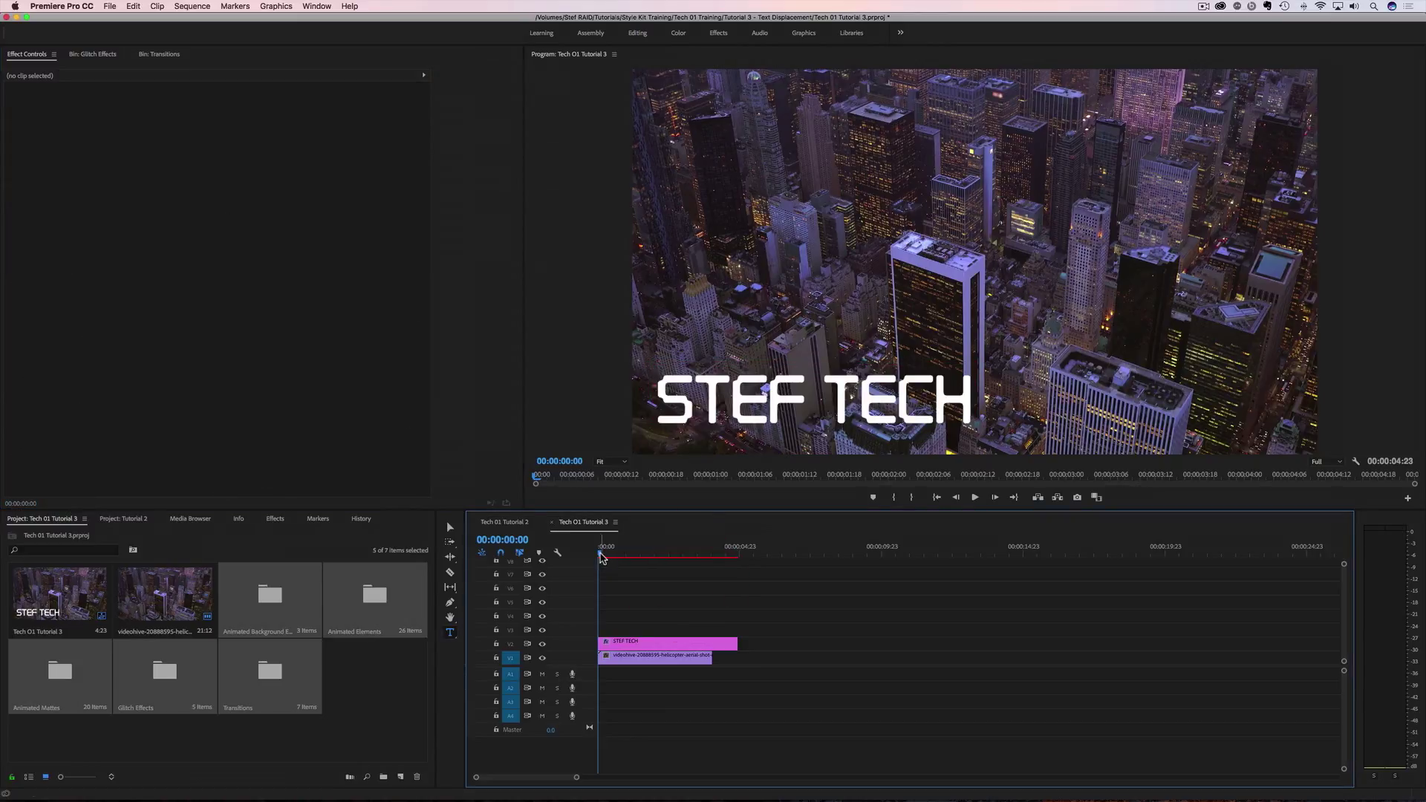
Step: Preview the sequence and trim the title clip to end with the city clip
key("space")
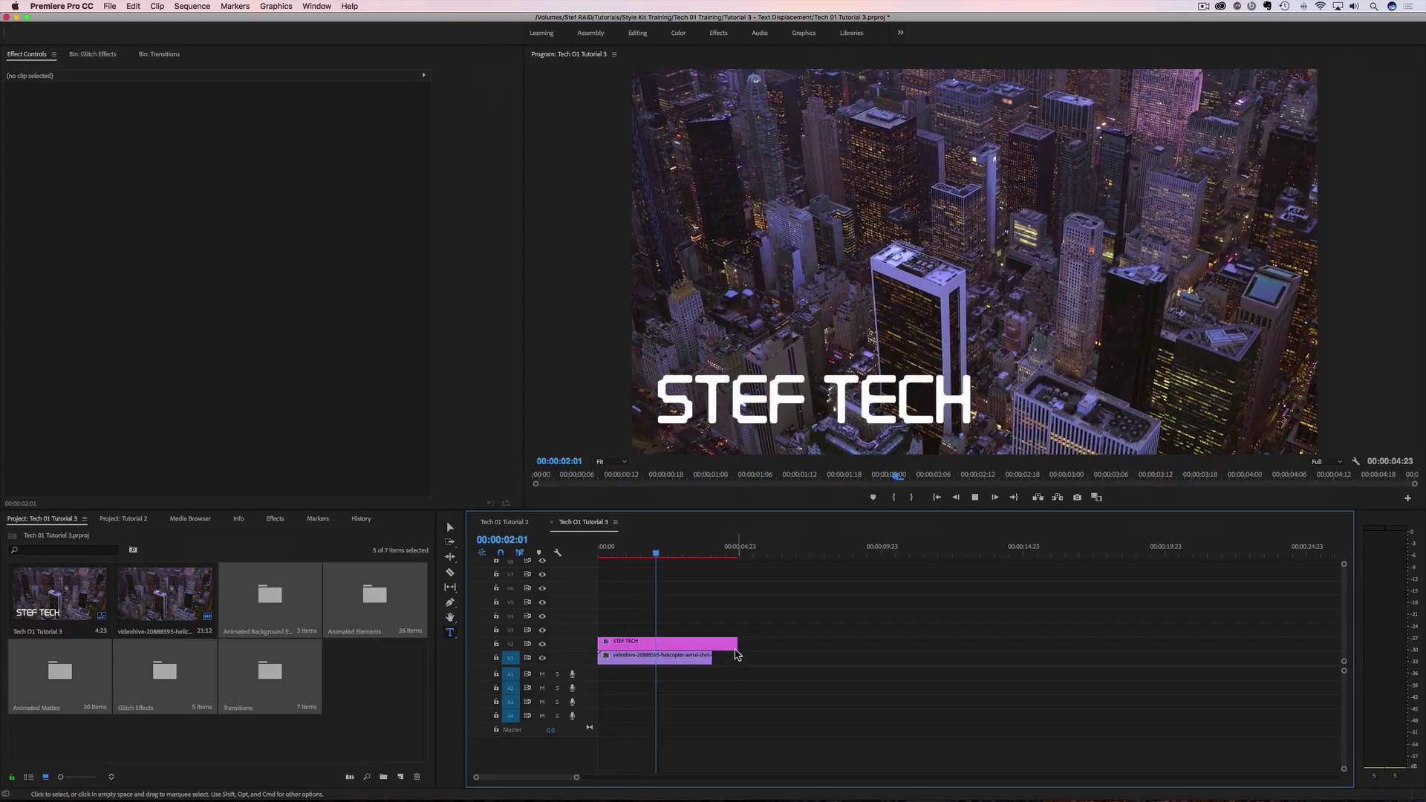
key("space")
left_click_drag(730, 640, 709, 641)
left_click_drag(576, 777, 533, 776)
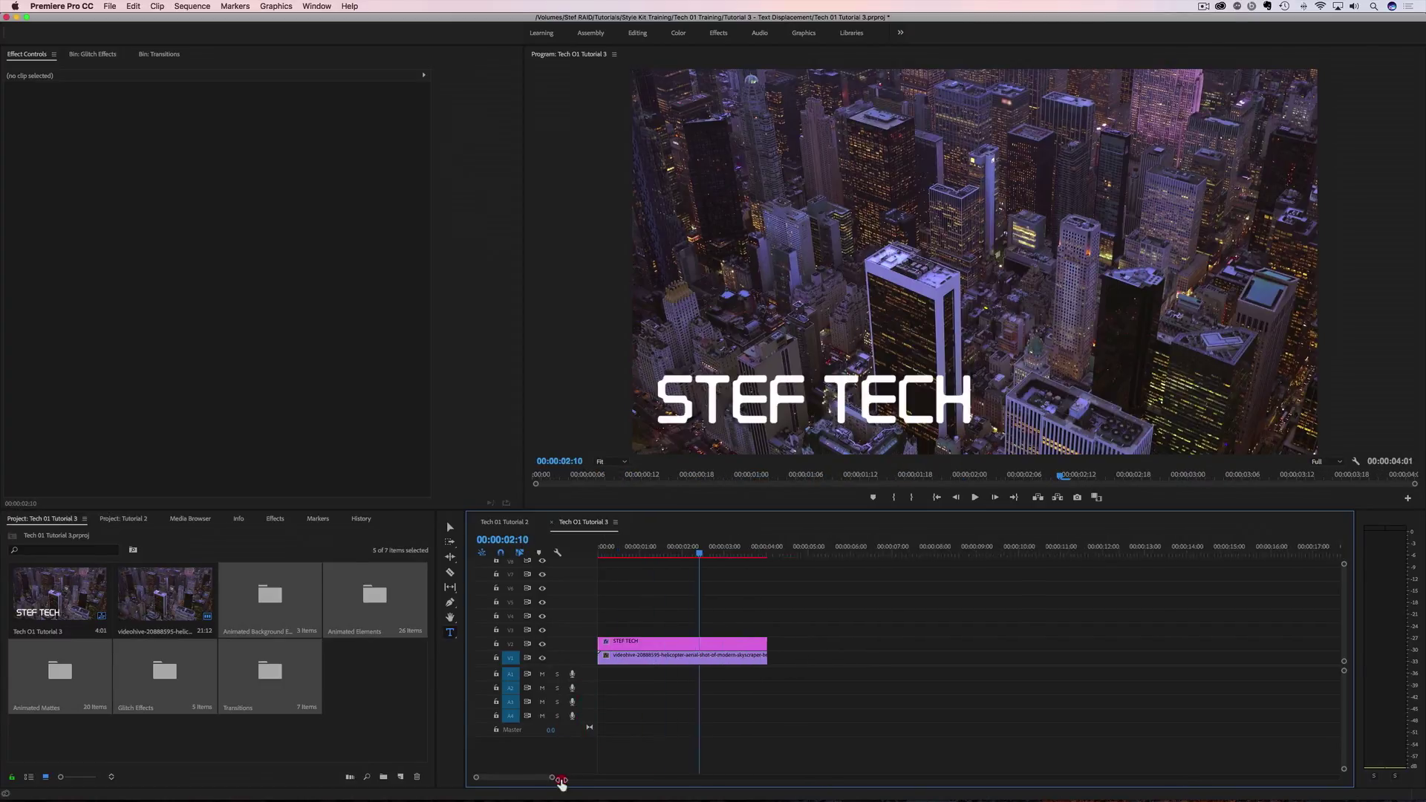
Step: Shift the STEF TECH title clip a few frames after the sequence start
key("Home")
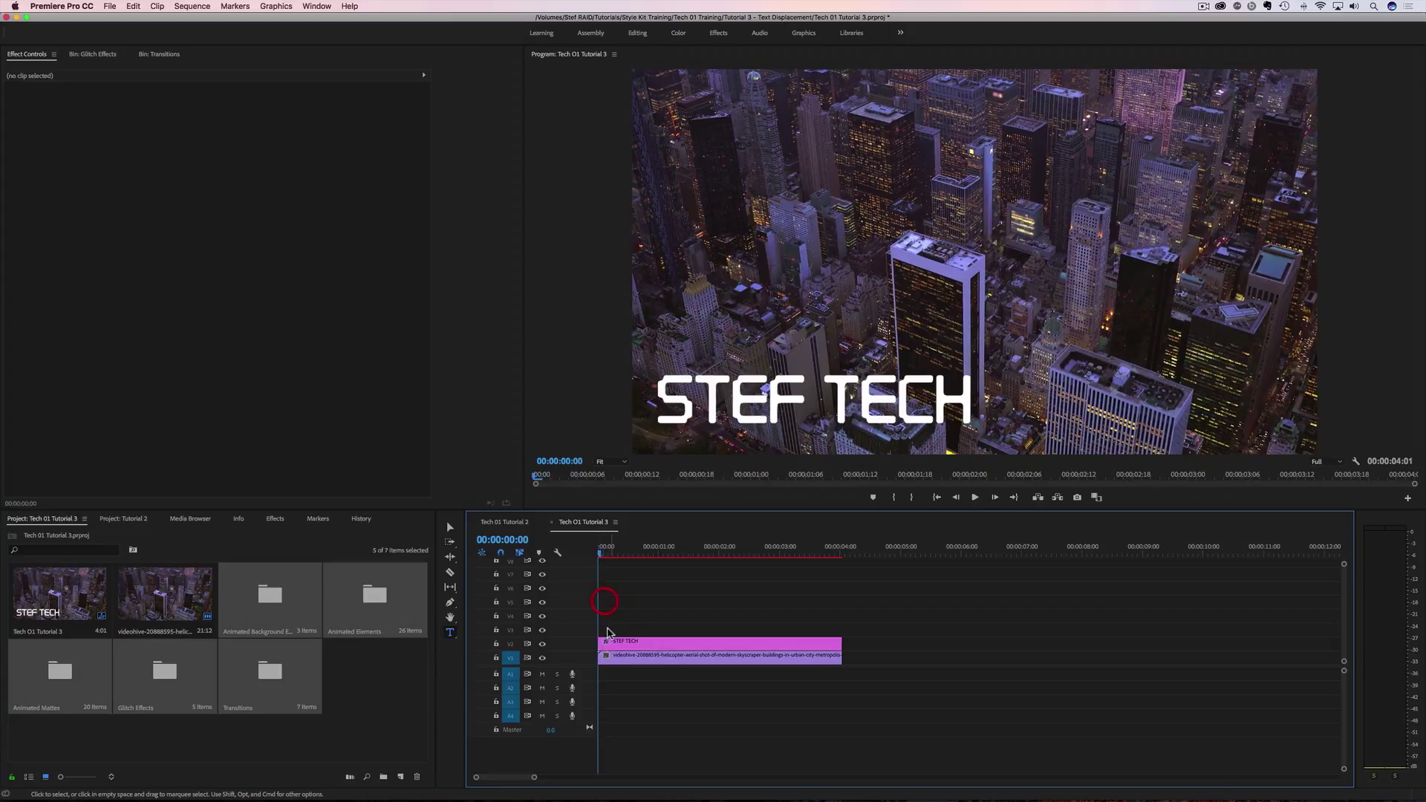
left_click(603, 551)
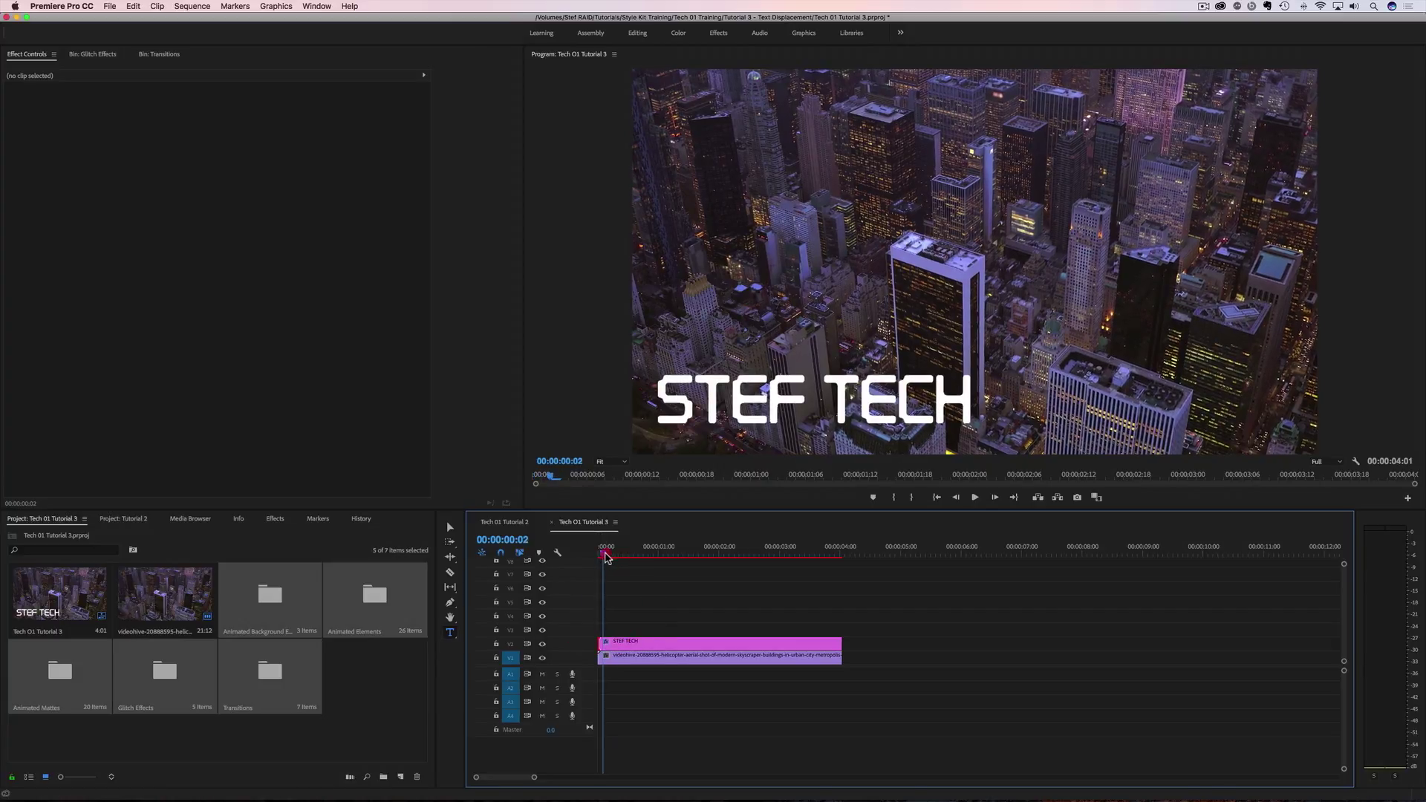
left_click_drag(615, 646, 619, 647)
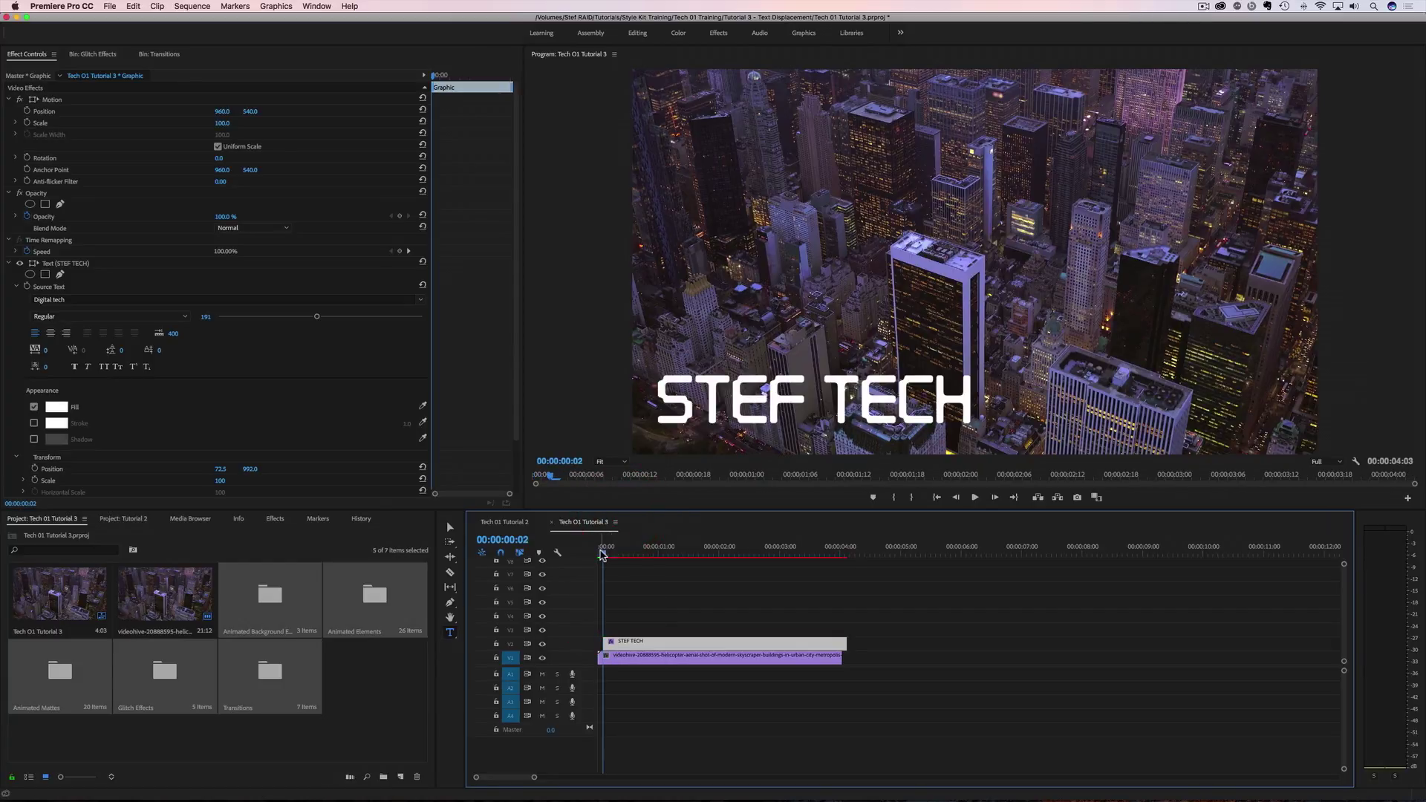
left_click_drag(602, 551, 590, 562)
key("Right")
key("Right")
key("Right")
key("Right")
key("Right")
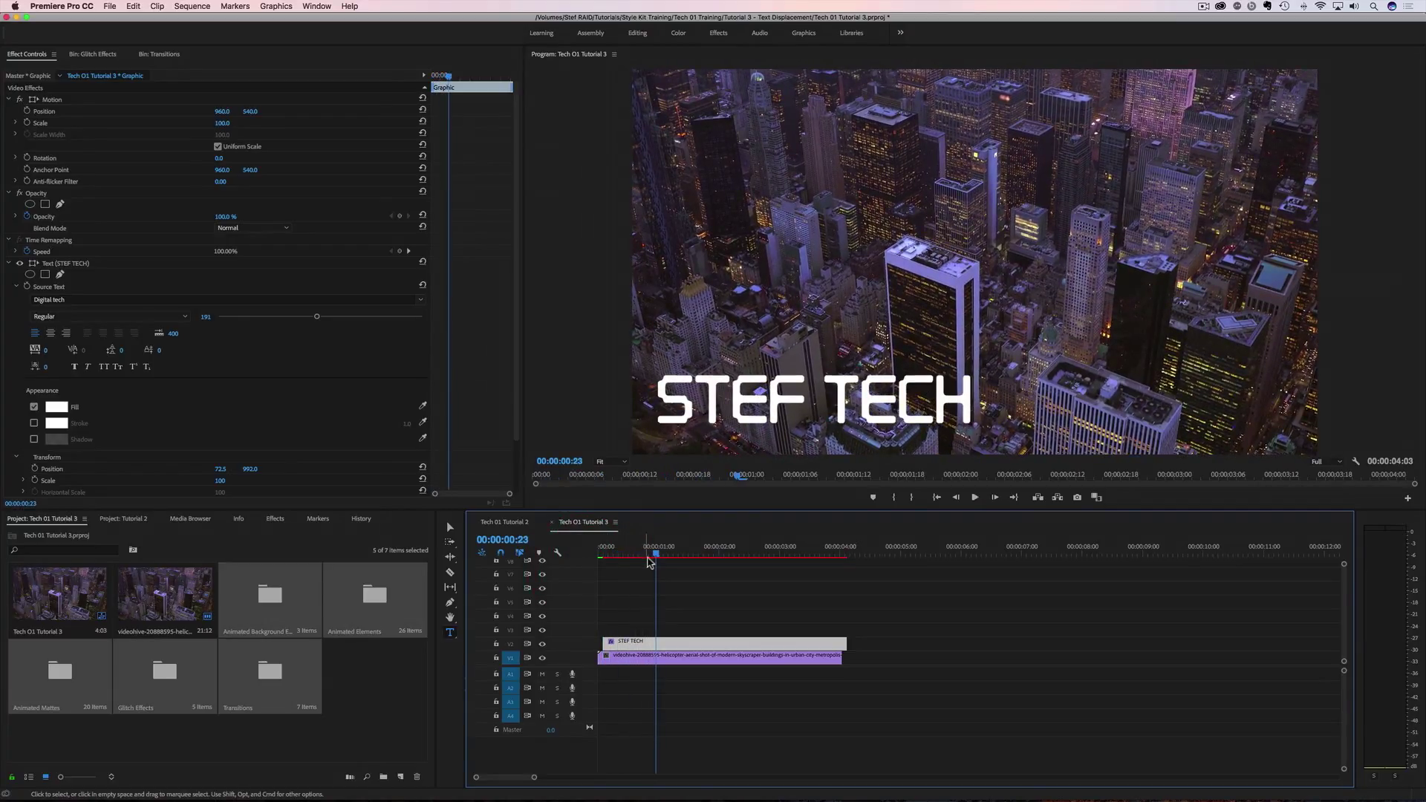
key("Right")
key("Right")
left_click_drag(589, 568, 573, 570)
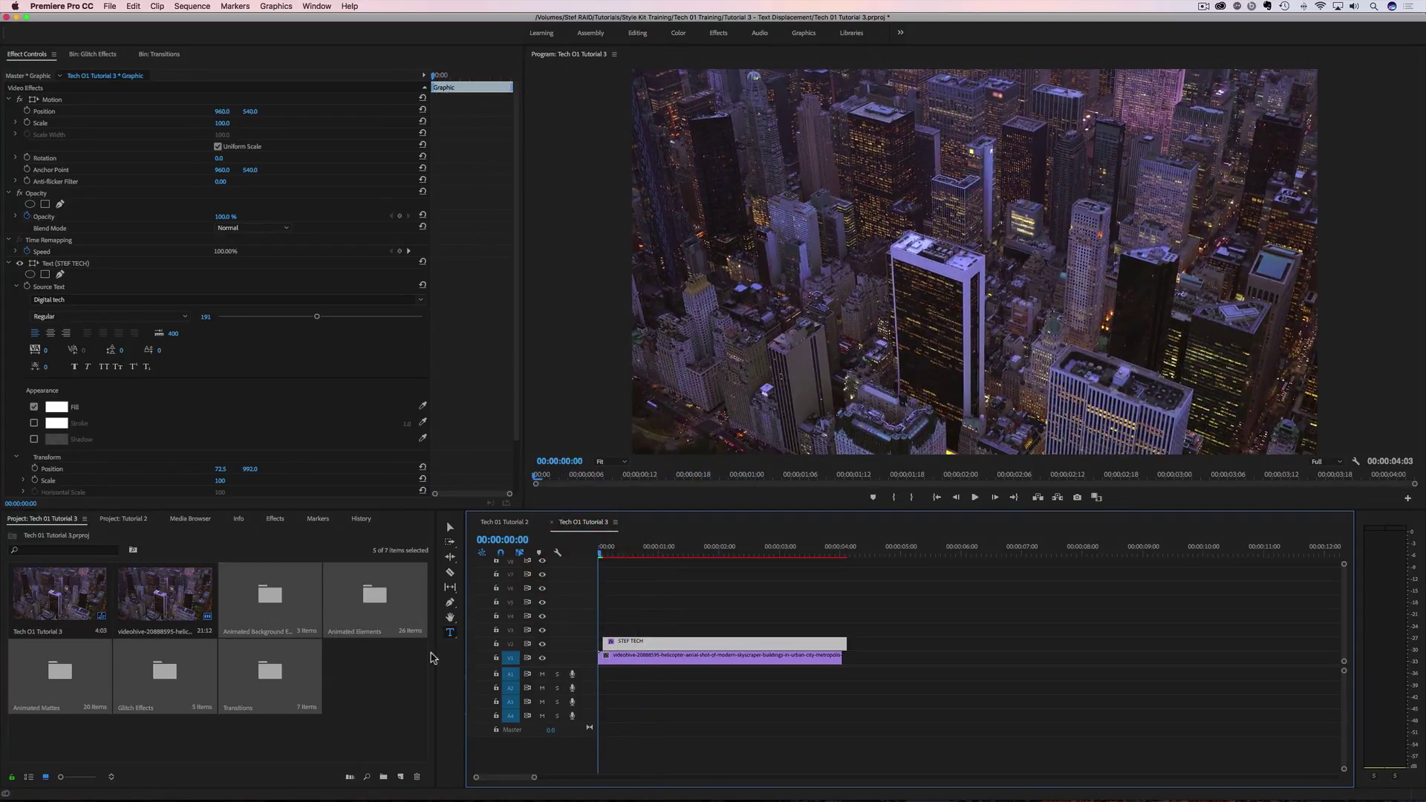
Step: Open the Glitch Effects bin, dock it beside the other bins, and enlarge thumbnails
left_click(376, 686)
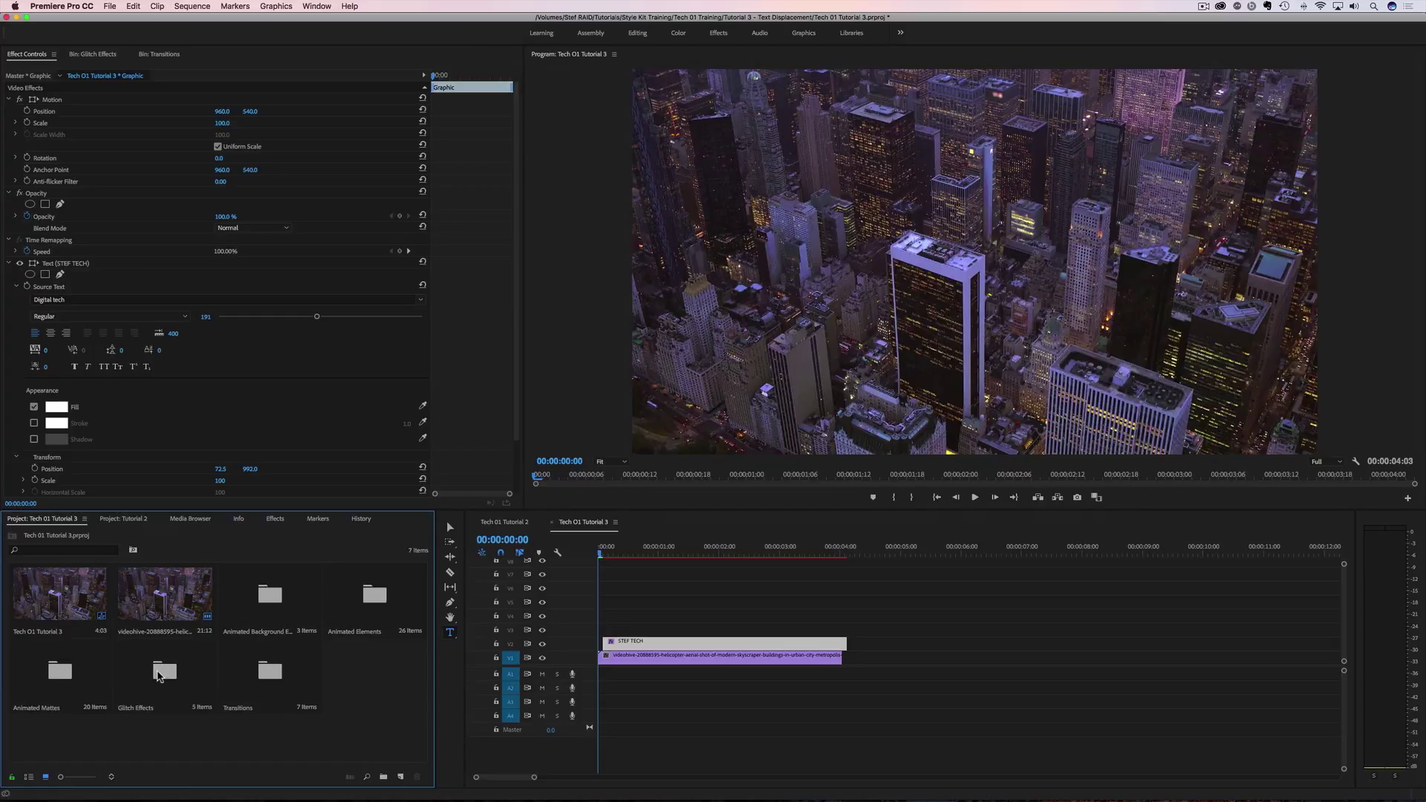
double_click(157, 674)
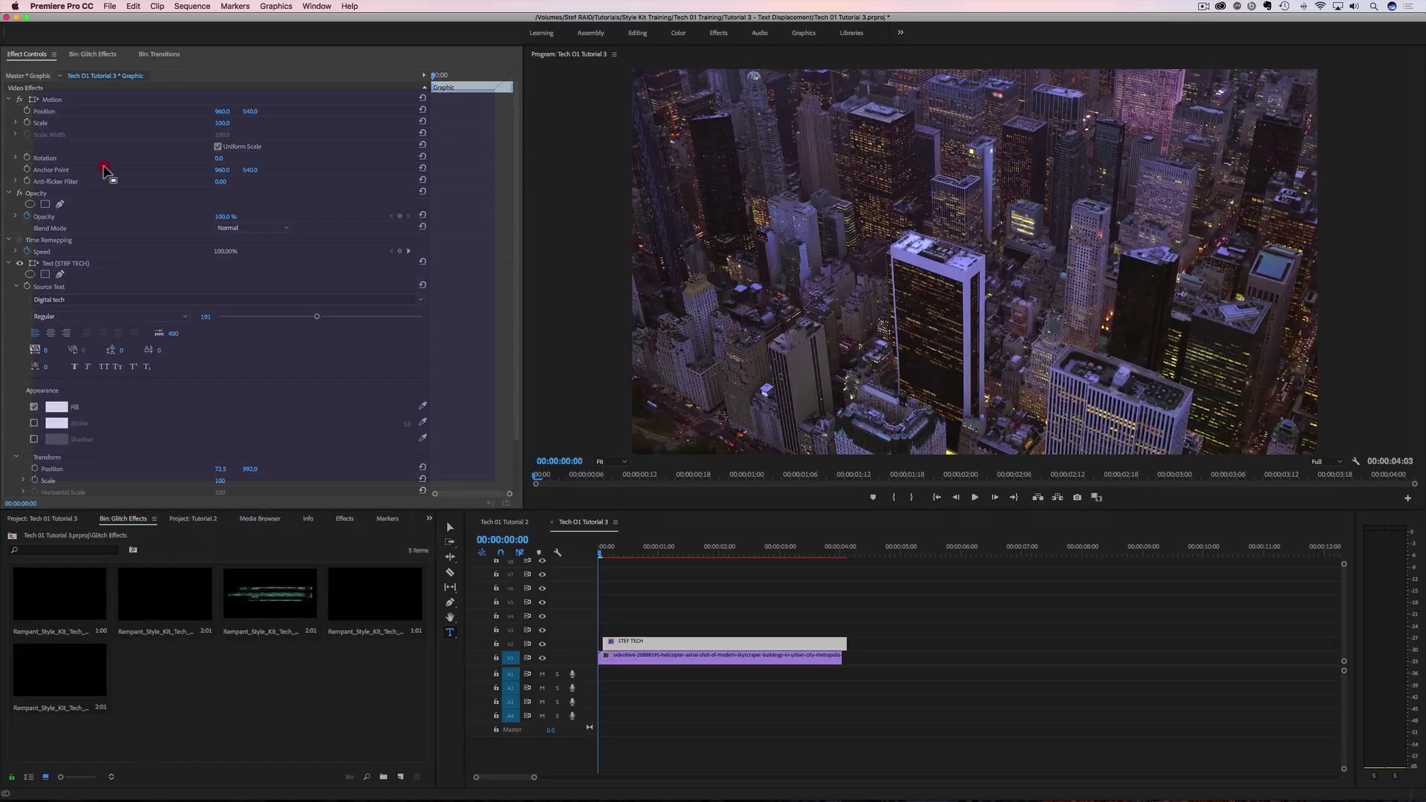
left_click(95, 57)
left_click_drag(95, 56, 101, 56)
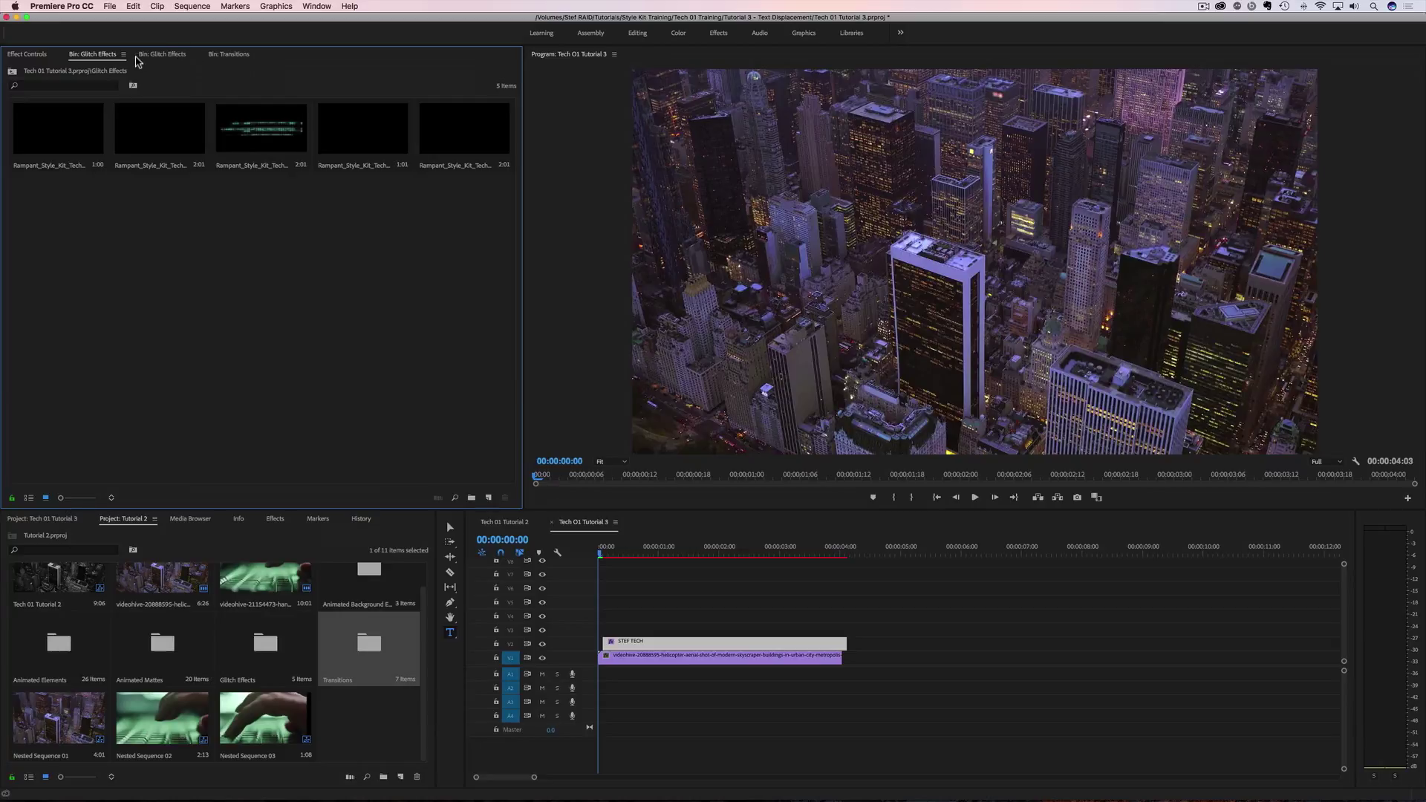
left_click_drag(63, 497, 71, 497)
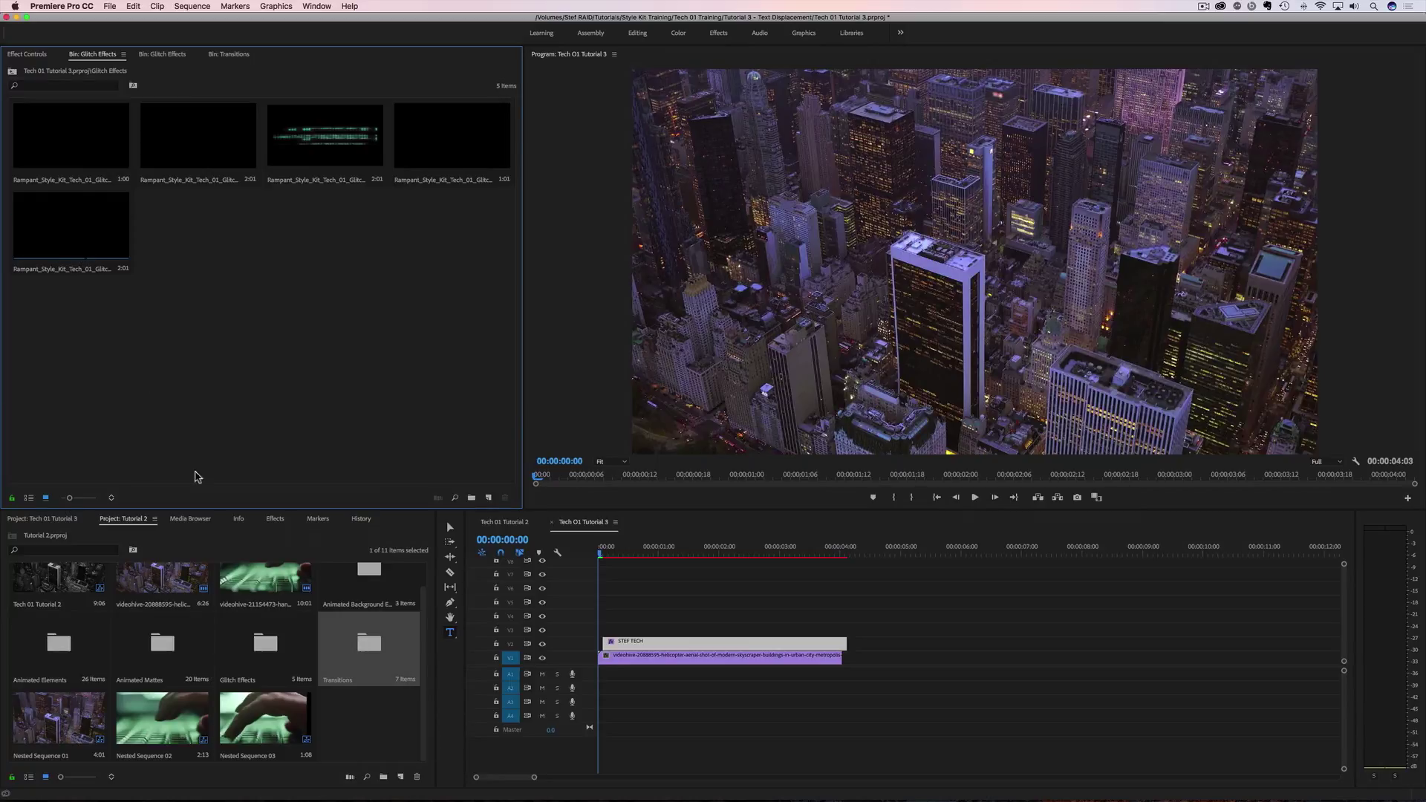
Step: Check the Transitions bin and close the duplicate Glitch Effects bin tab
left_click(213, 54)
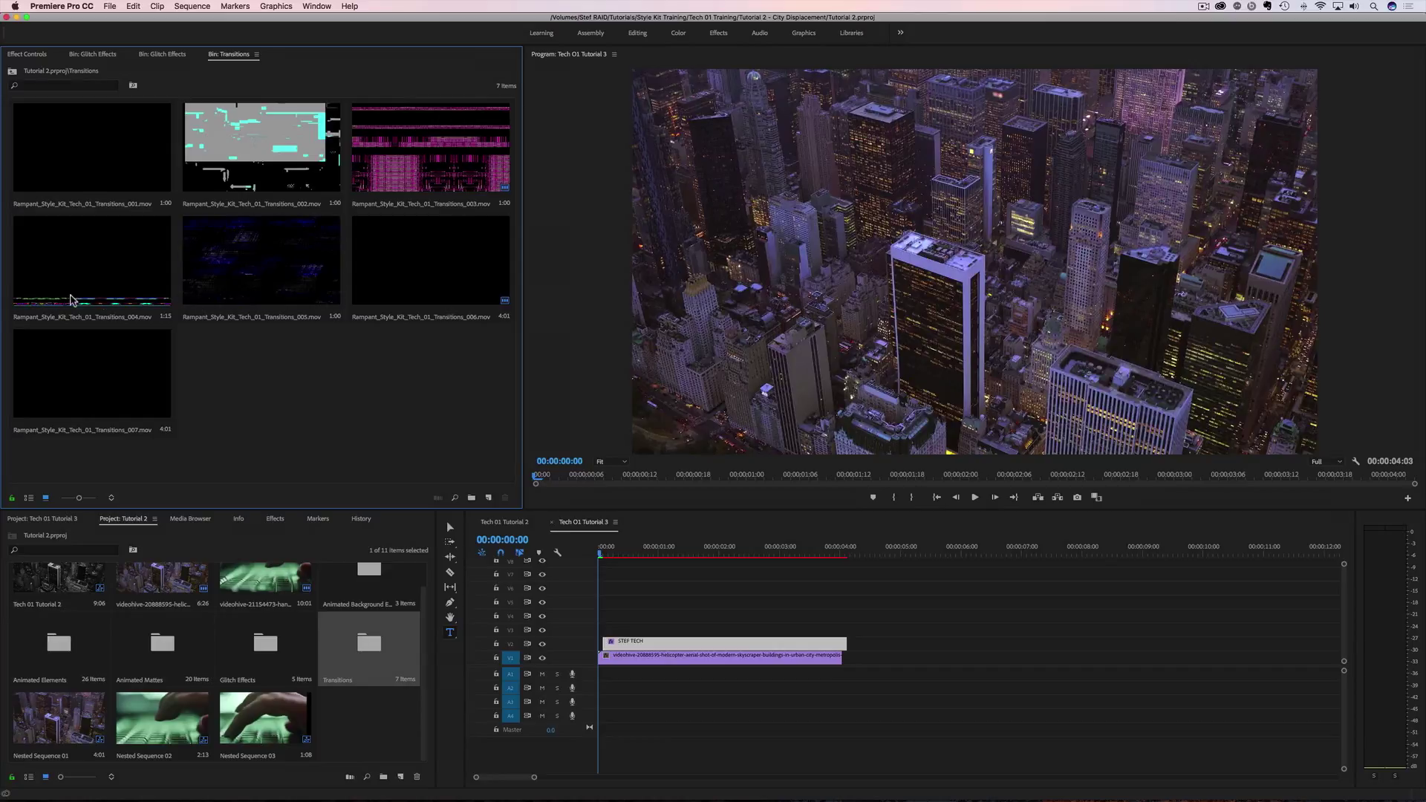
left_click(162, 59)
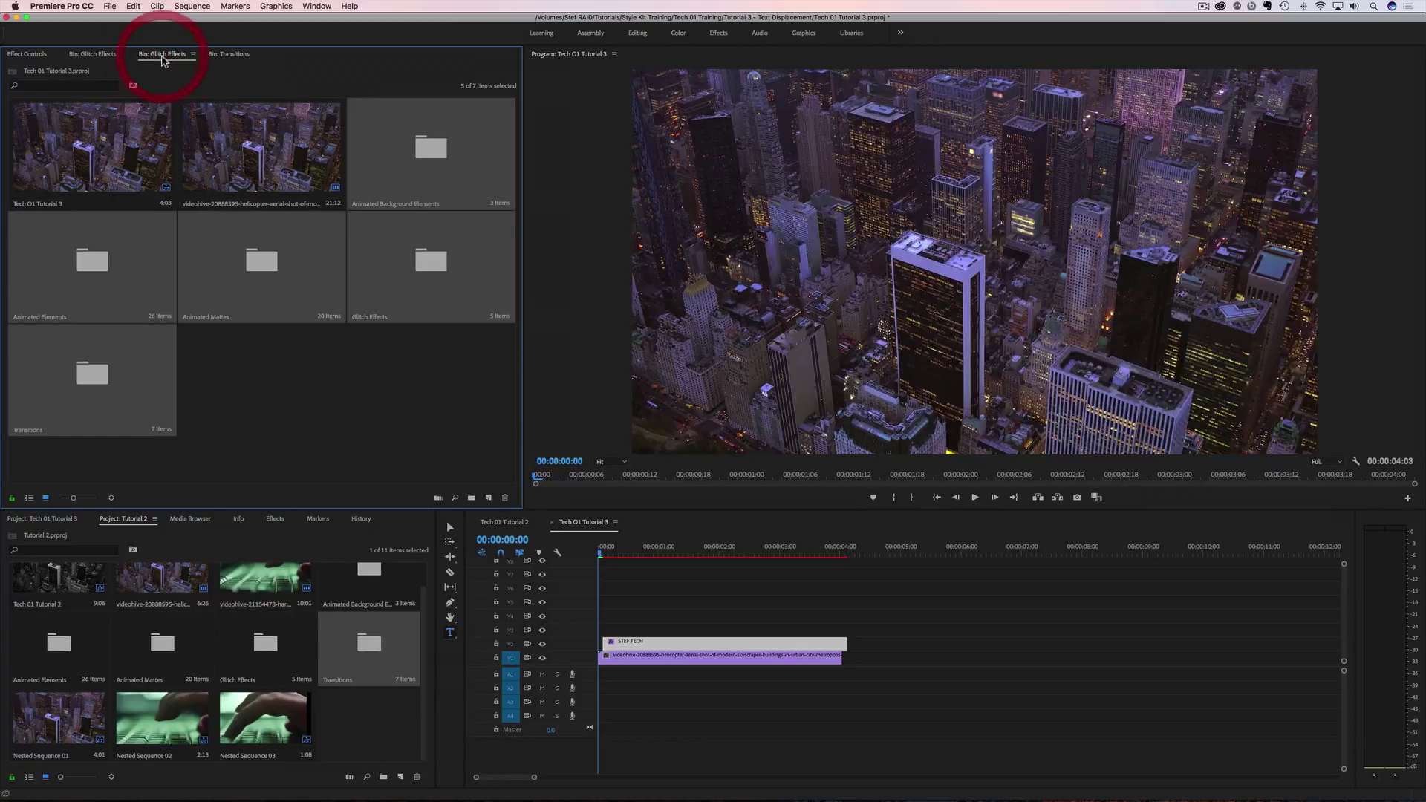
left_click(95, 56)
left_click(181, 58)
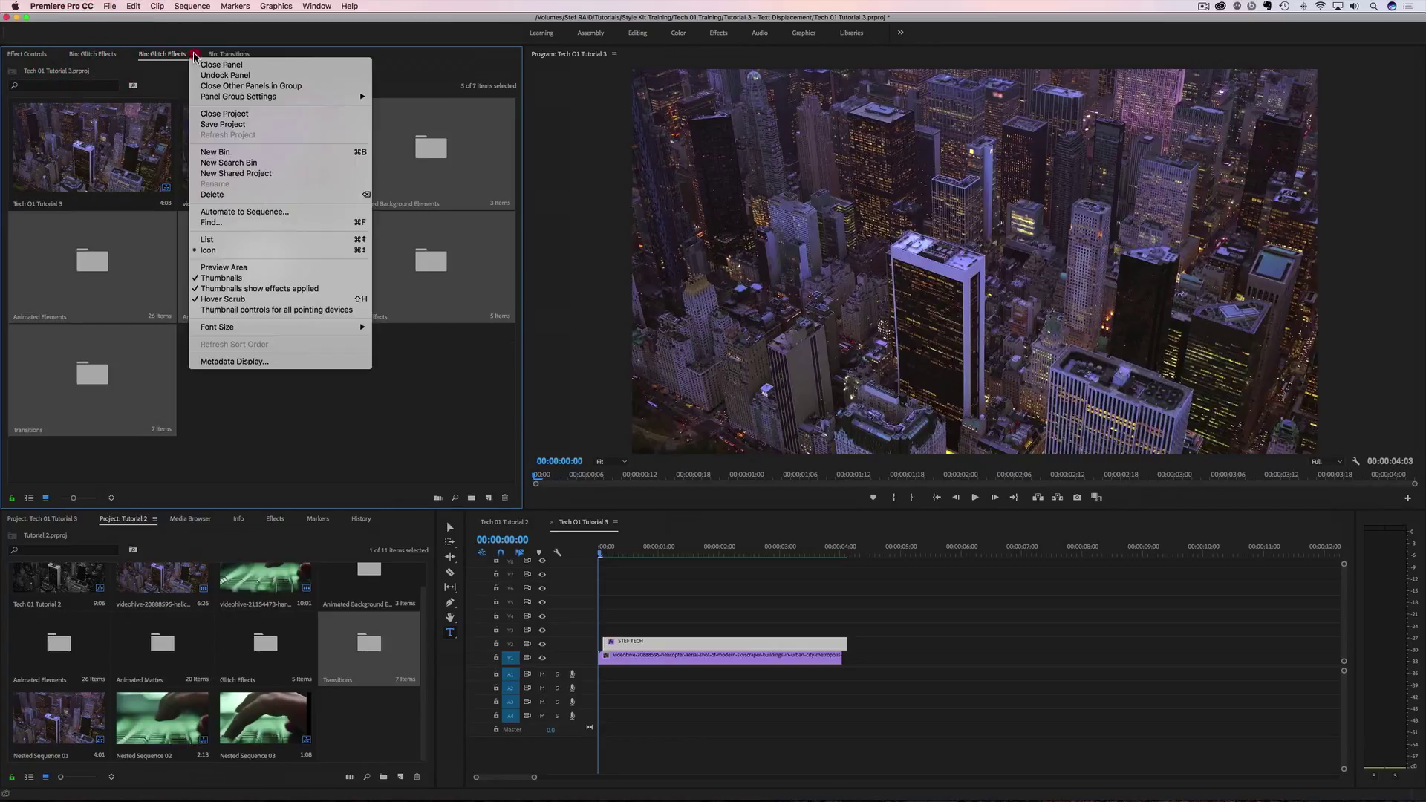
left_click(211, 63)
left_click(94, 56)
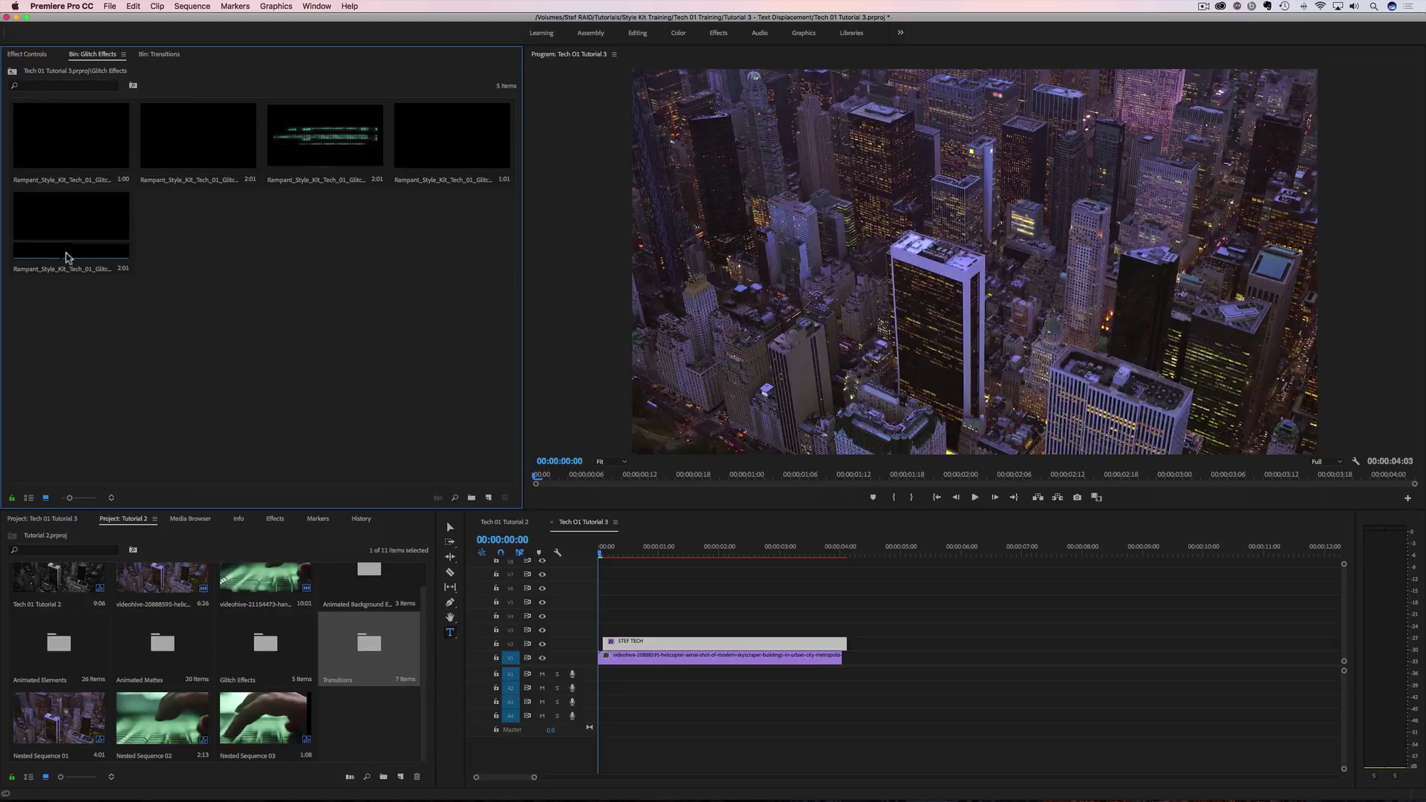
Step: Place the first Rampant glitch clip on V3 at the start and preview frame 10
left_click(49, 140)
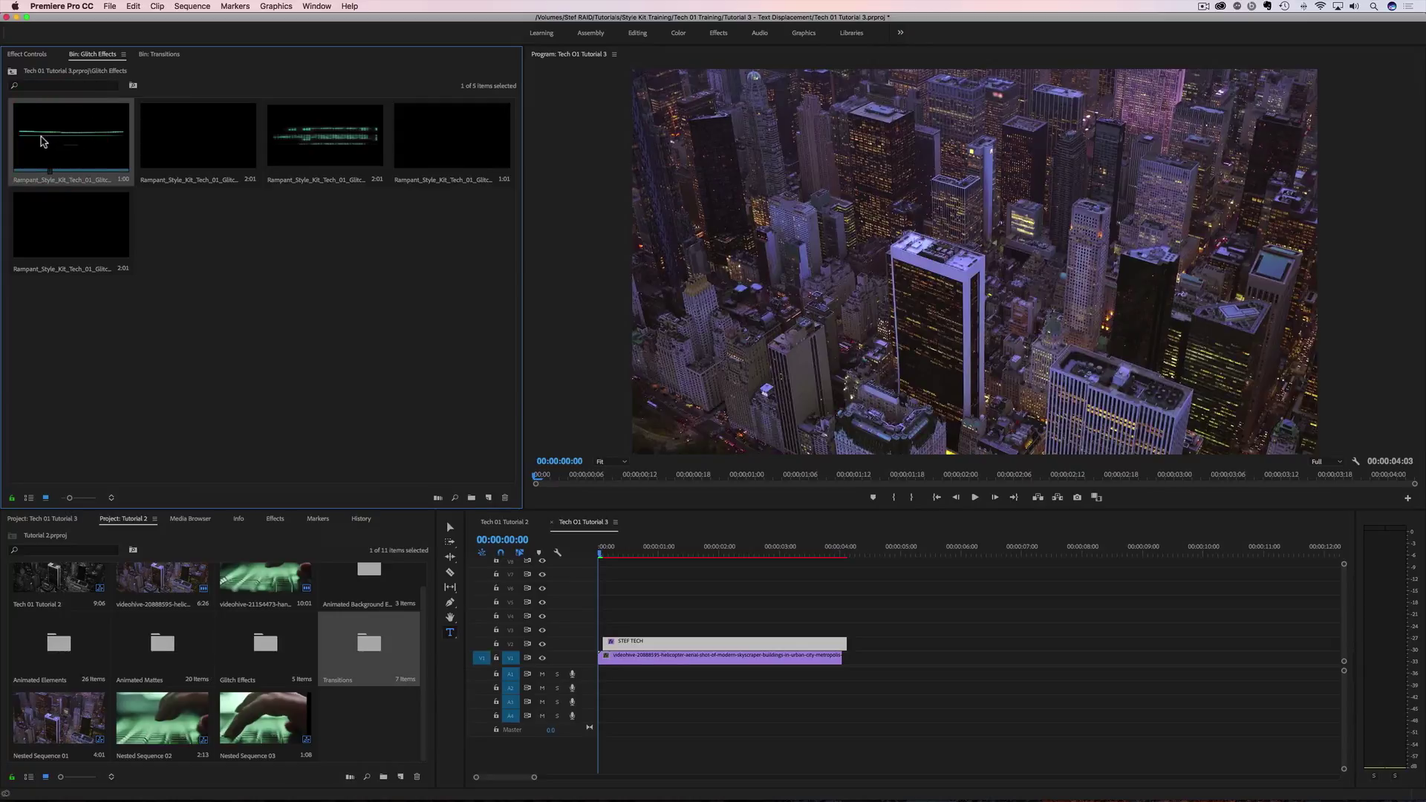
left_click_drag(41, 140, 618, 628)
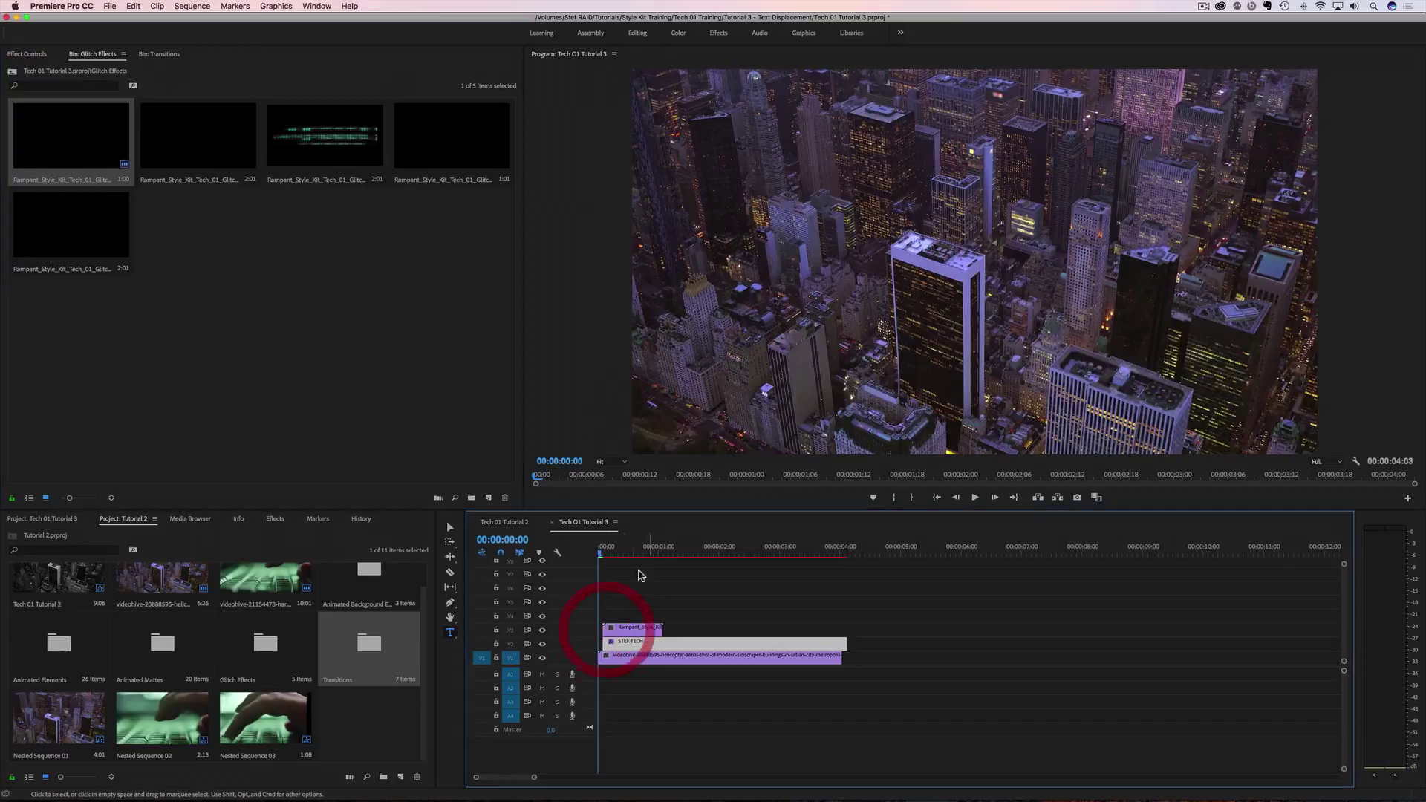
left_click(623, 553)
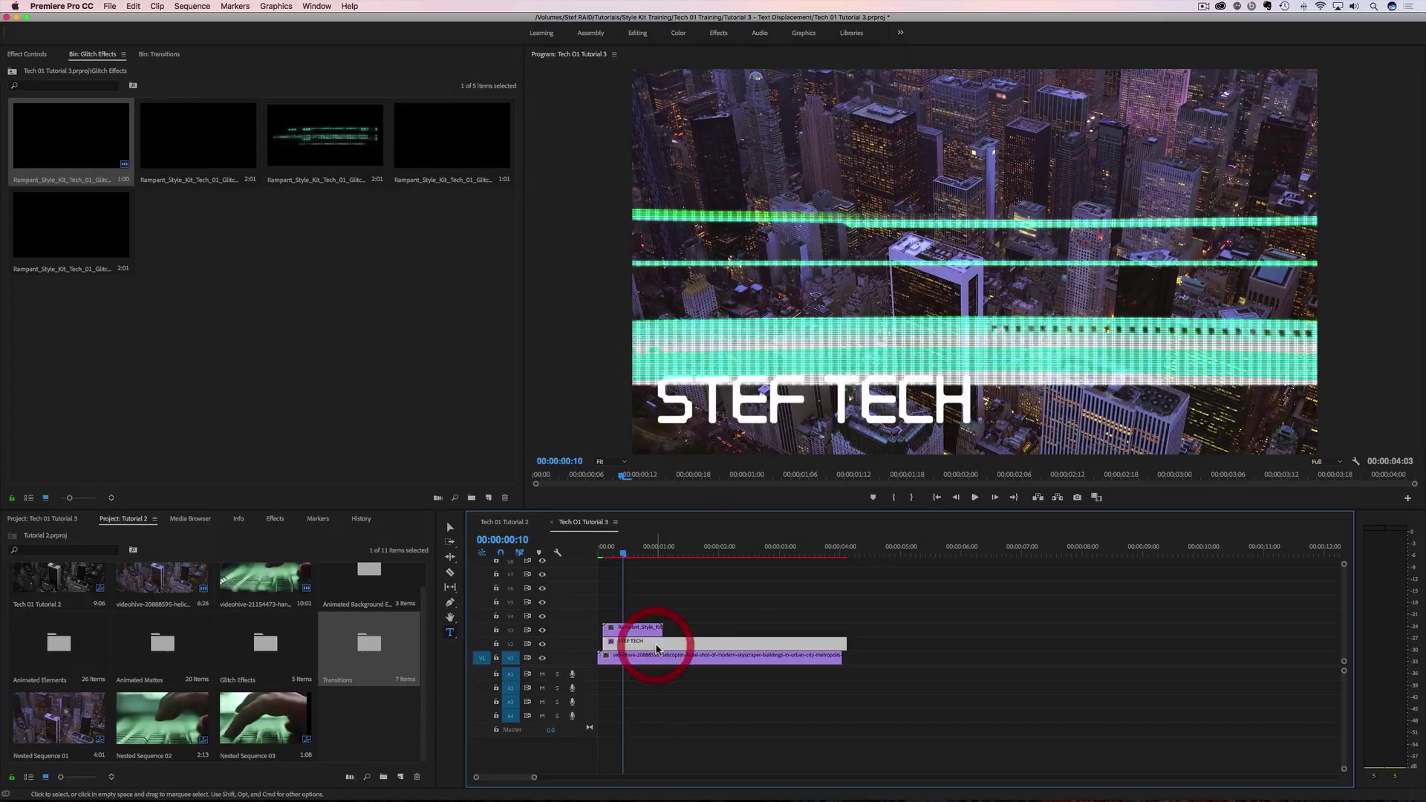
Step: Scrub the glitch clip's Motion Position Y so its bars cover the STEF TECH title
left_click(633, 629)
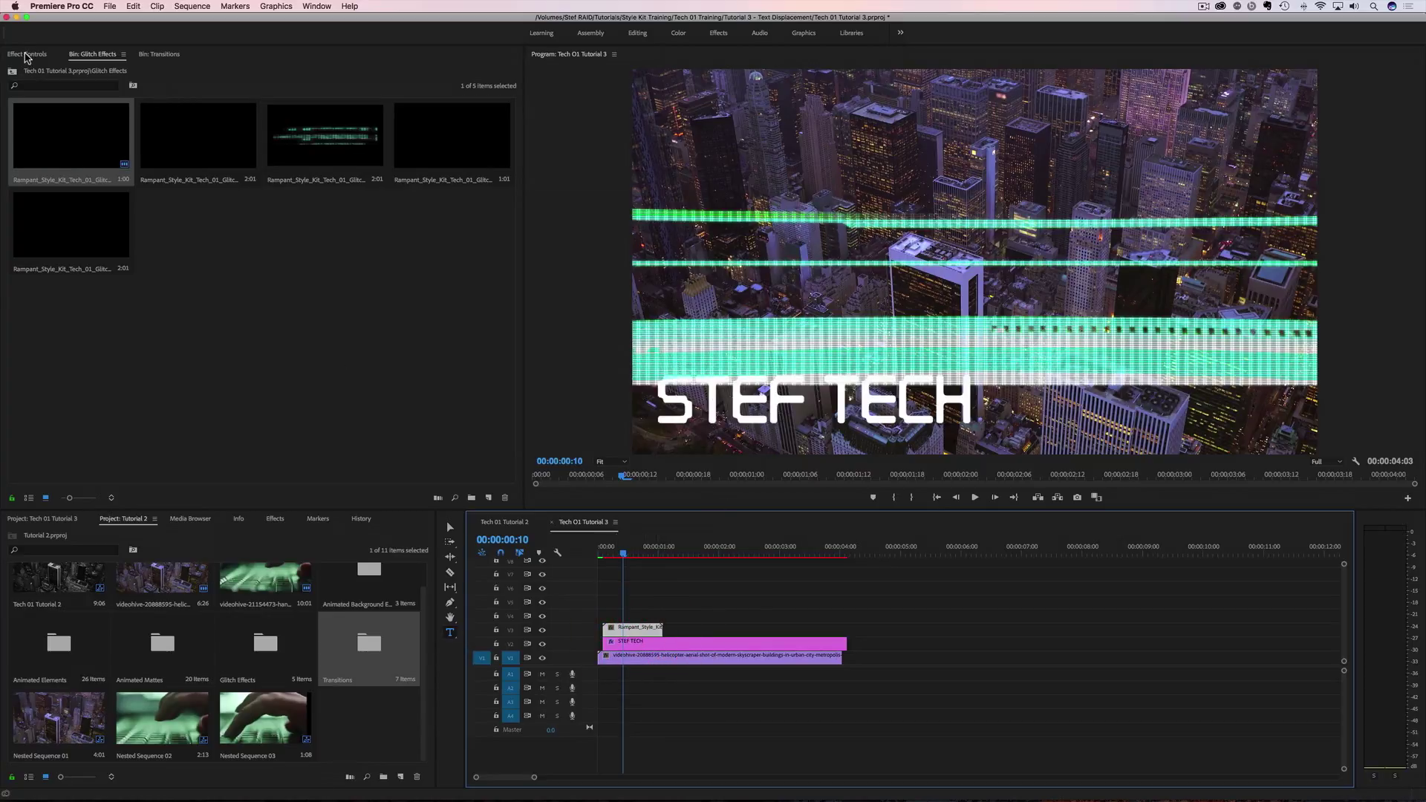
left_click(26, 54)
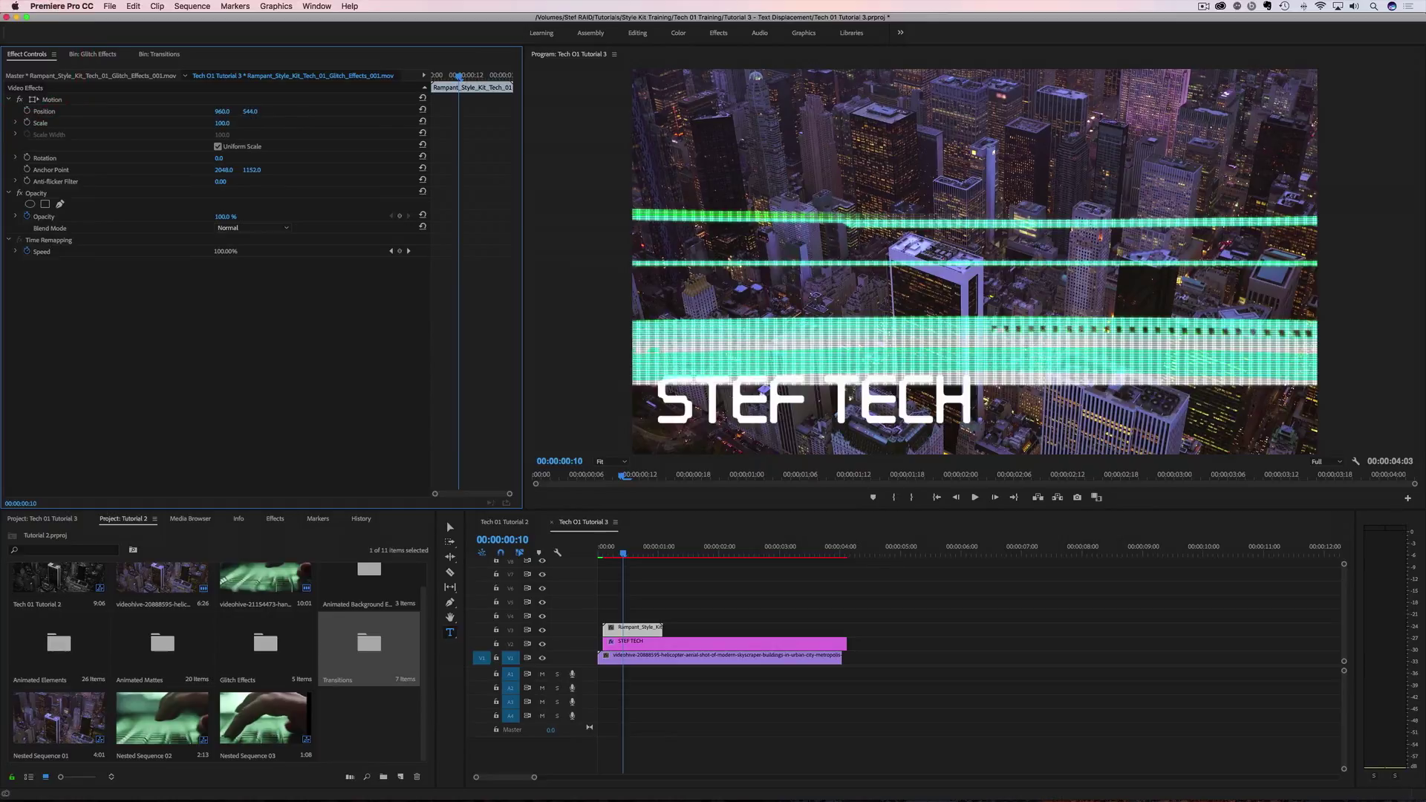
left_click_drag(249, 112, 322, 112)
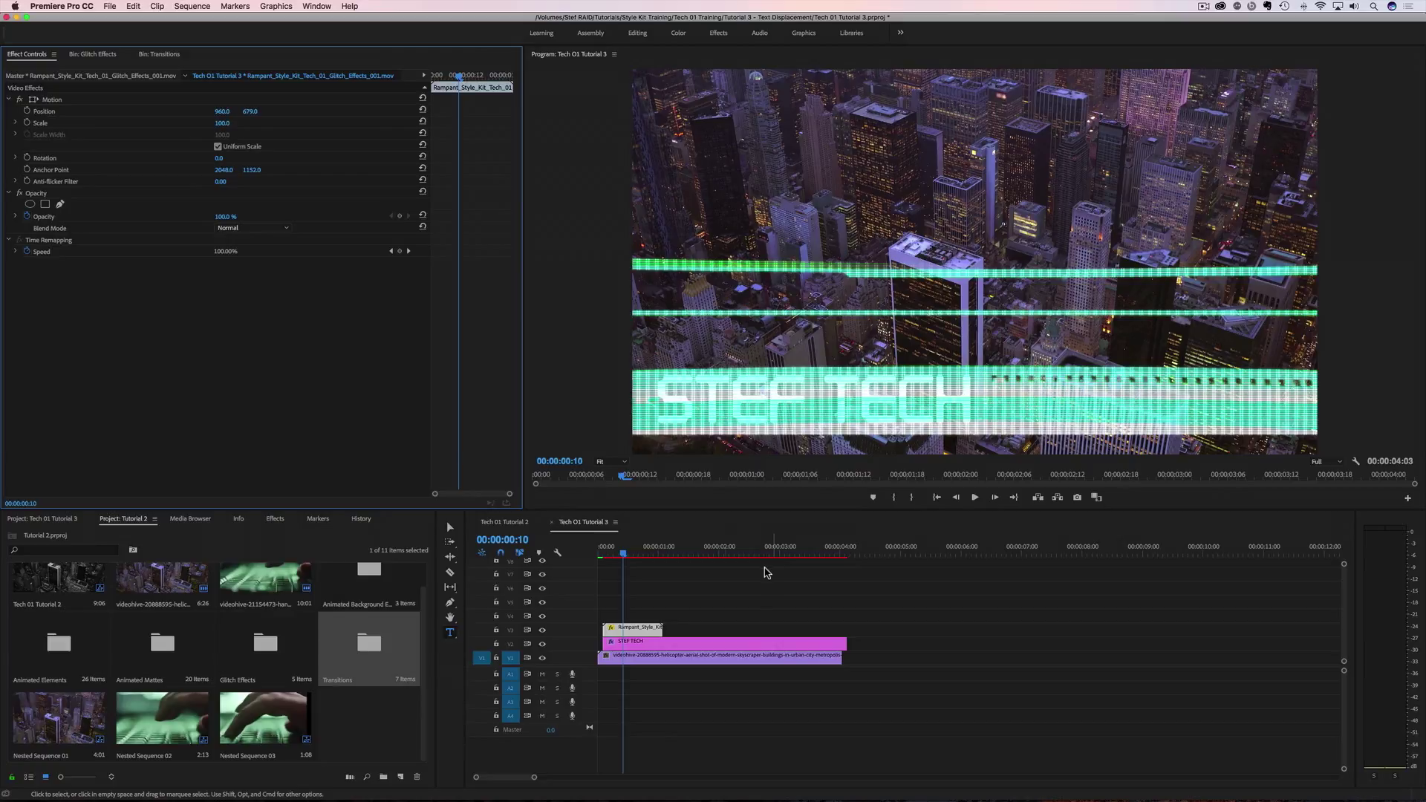
Step: Find Track Matte Key with a 'track' search and apply it to the STEF TECH title clip
left_click(642, 647)
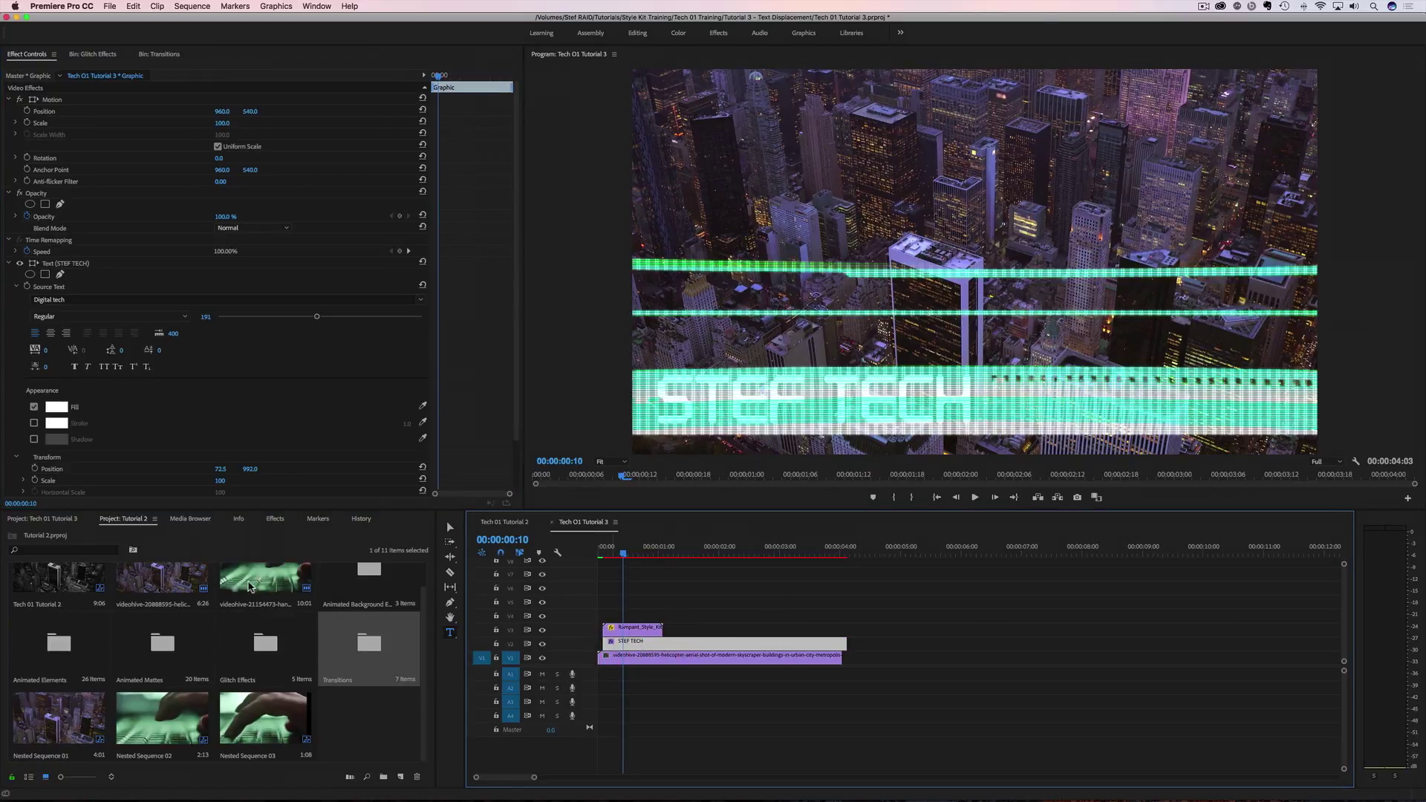
left_click(274, 519)
left_click(53, 536)
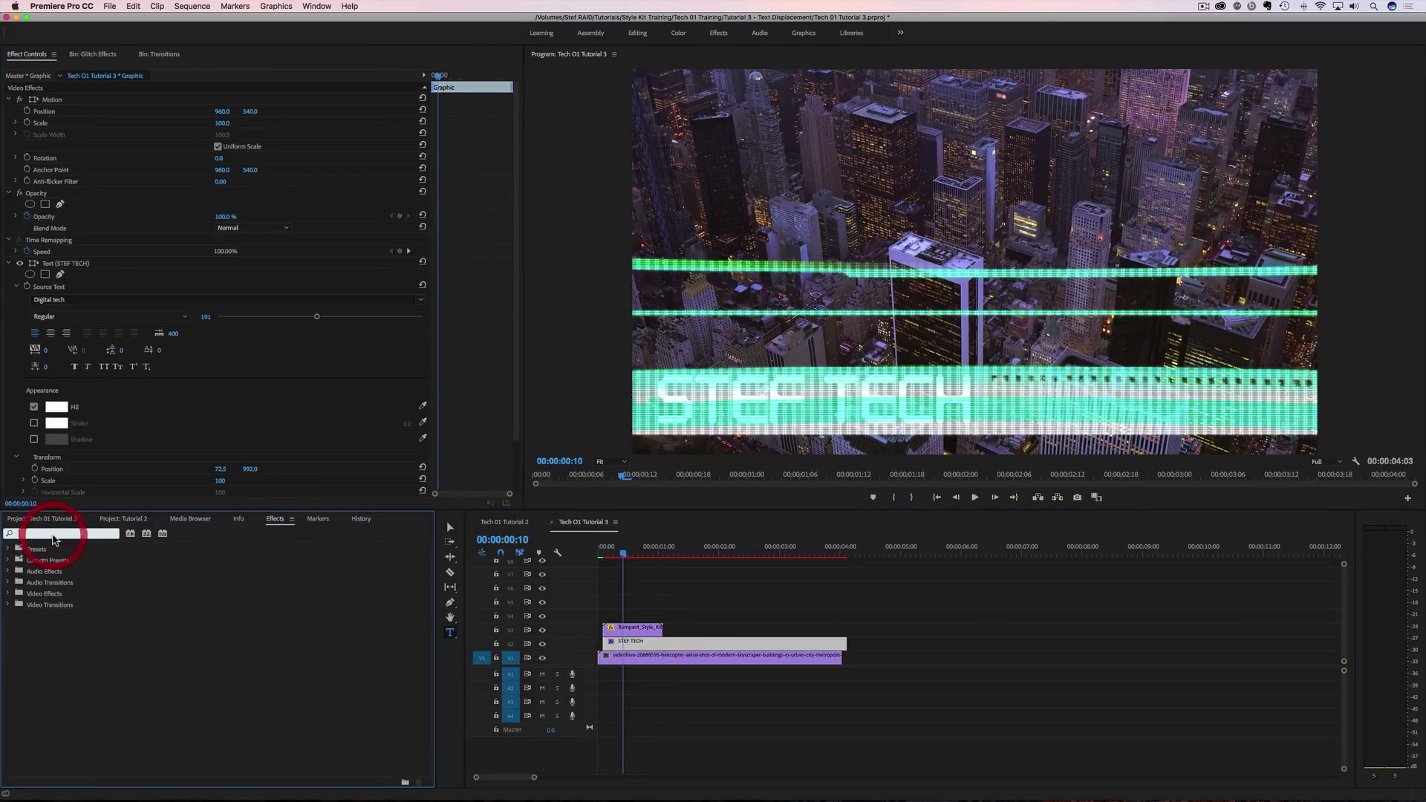
type("track")
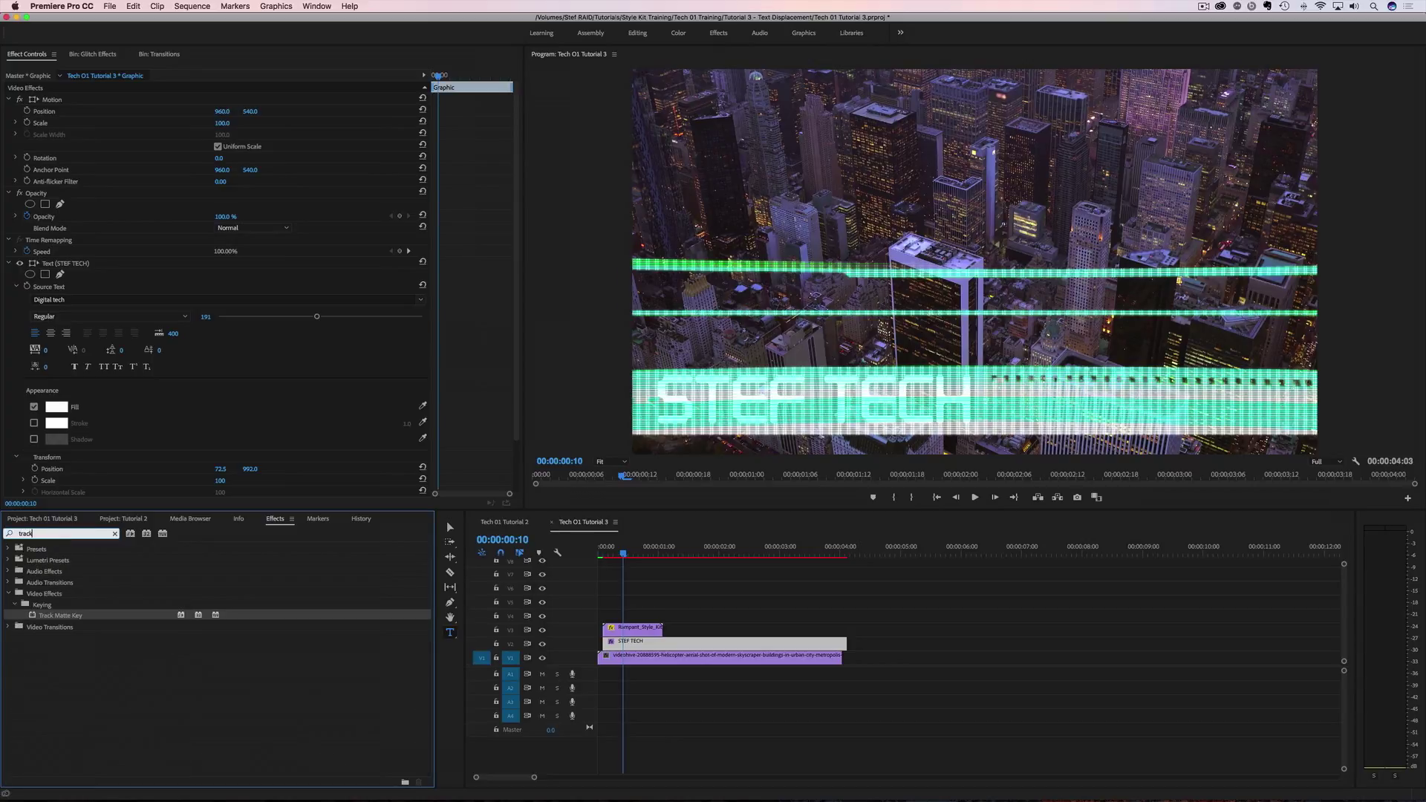
left_click_drag(60, 619, 633, 644)
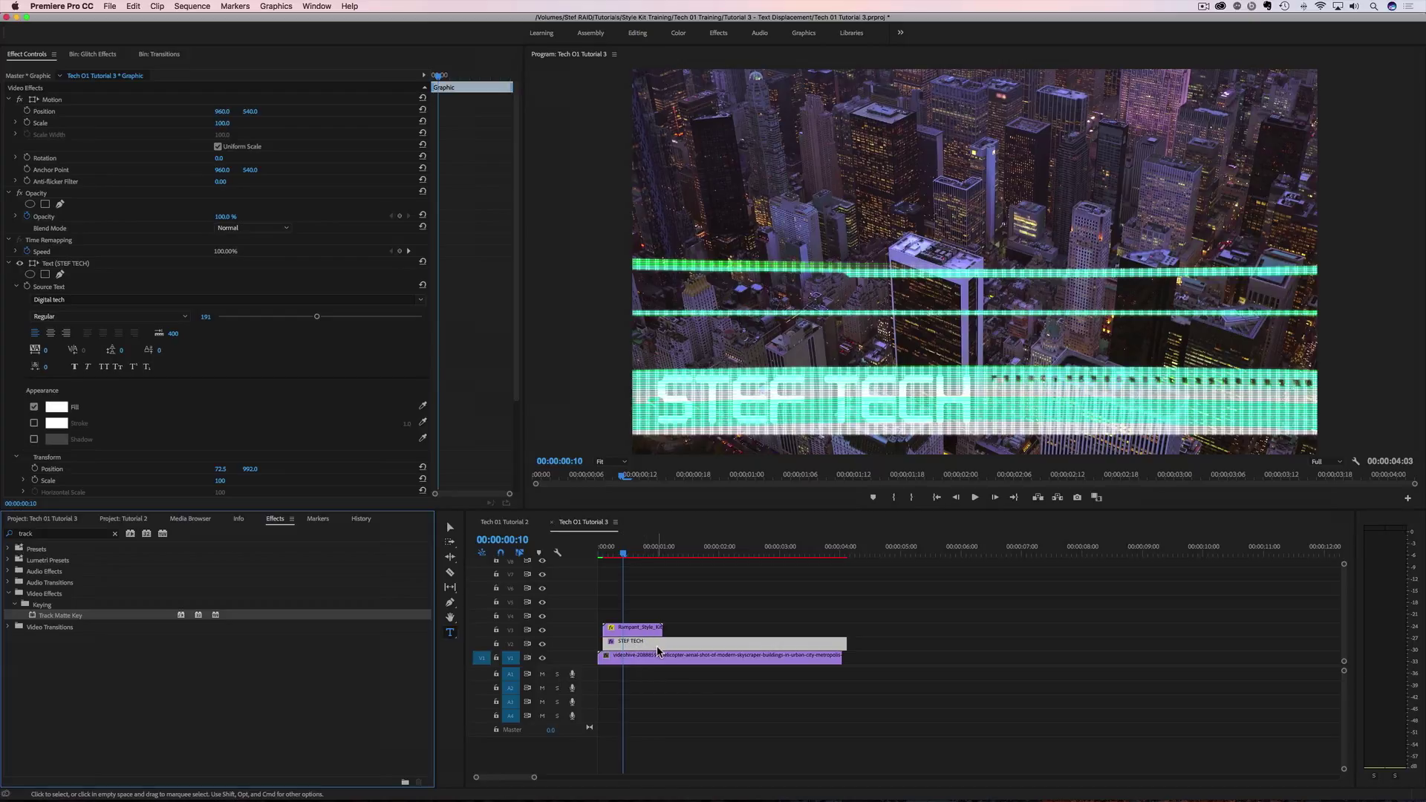
left_click(11, 263)
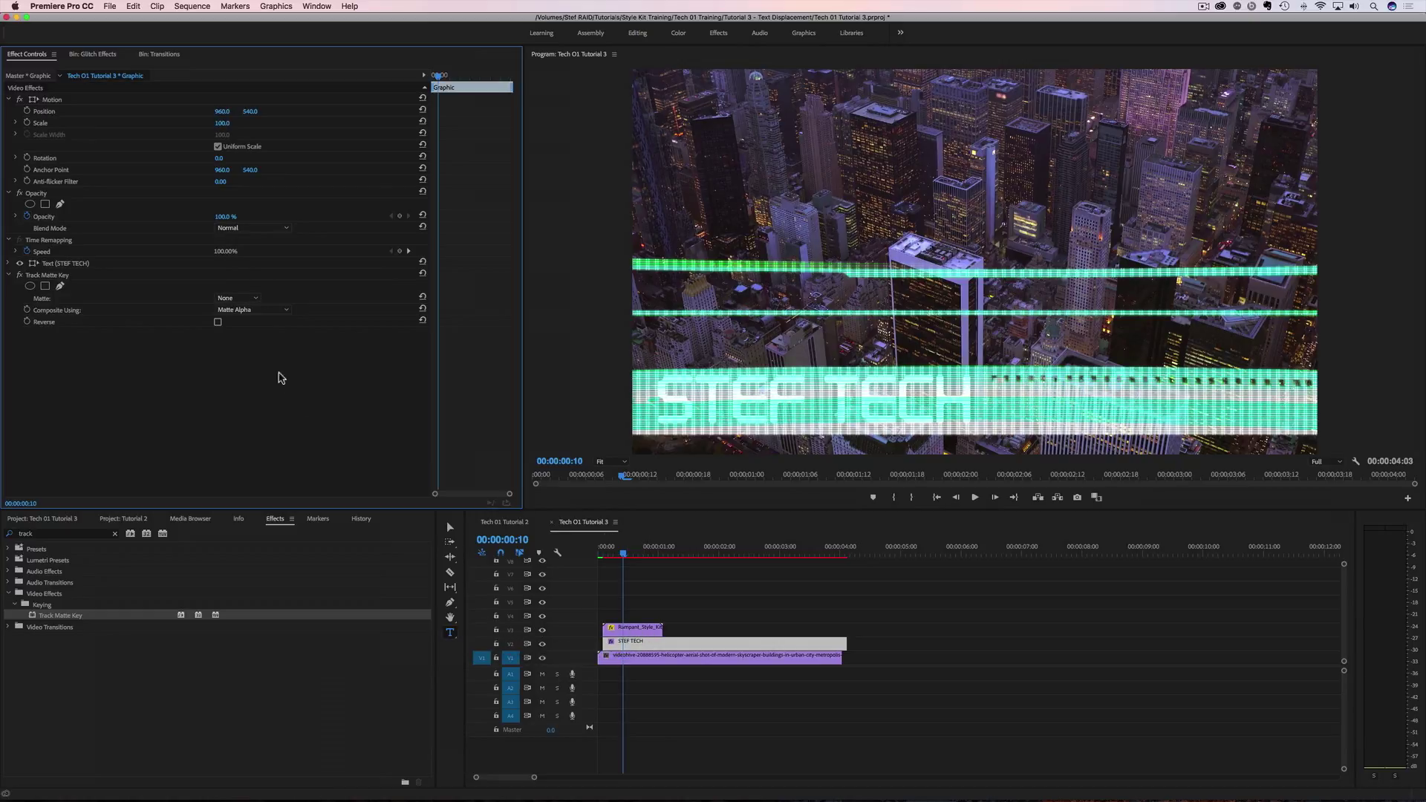
Step: Set the title's Track Matte Key matte to Video 3 and return to the sequence start
left_click(235, 302)
left_click(235, 398)
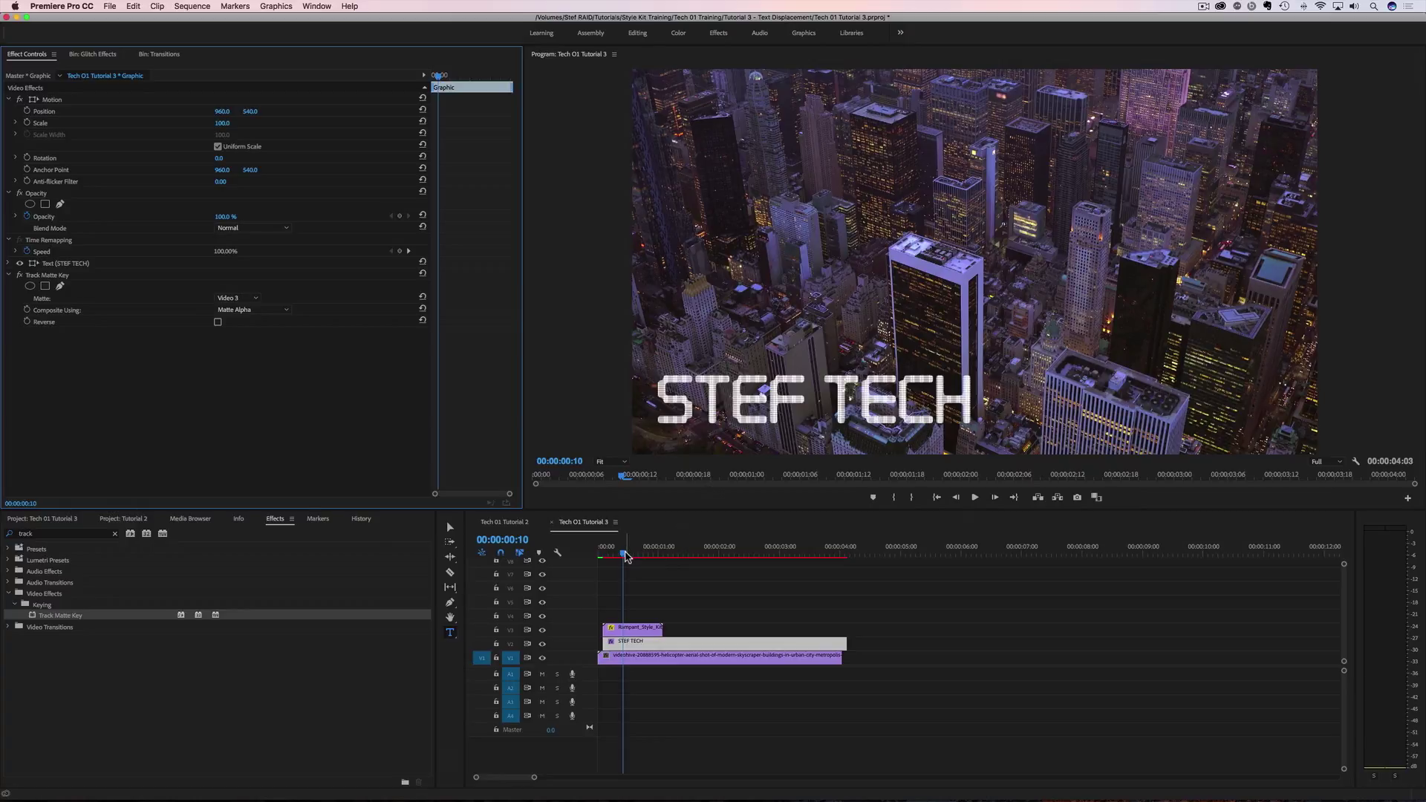
left_click_drag(626, 558, 589, 560)
Step: Play the sequence repeatedly from the start to preview the title glitching on
key("space")
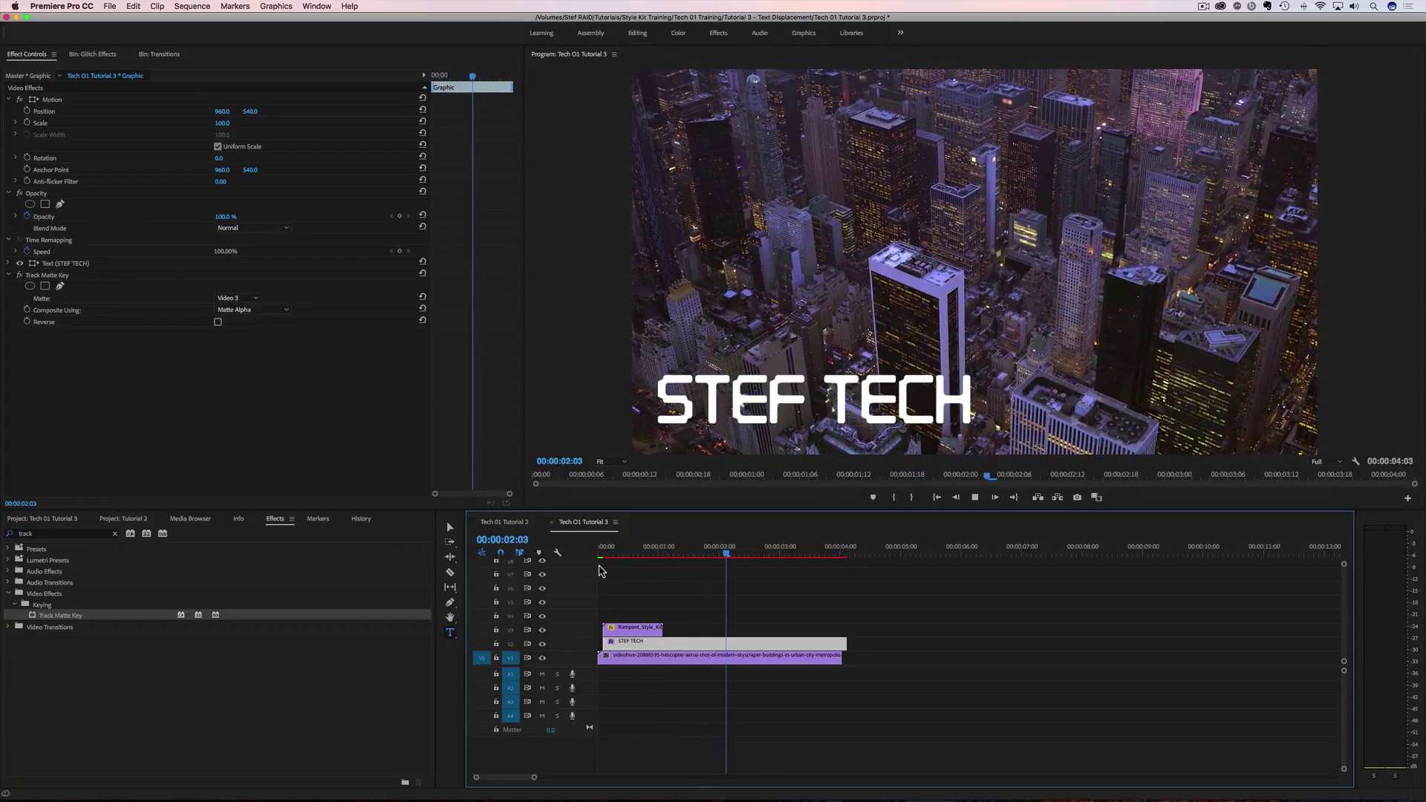
left_click(588, 559)
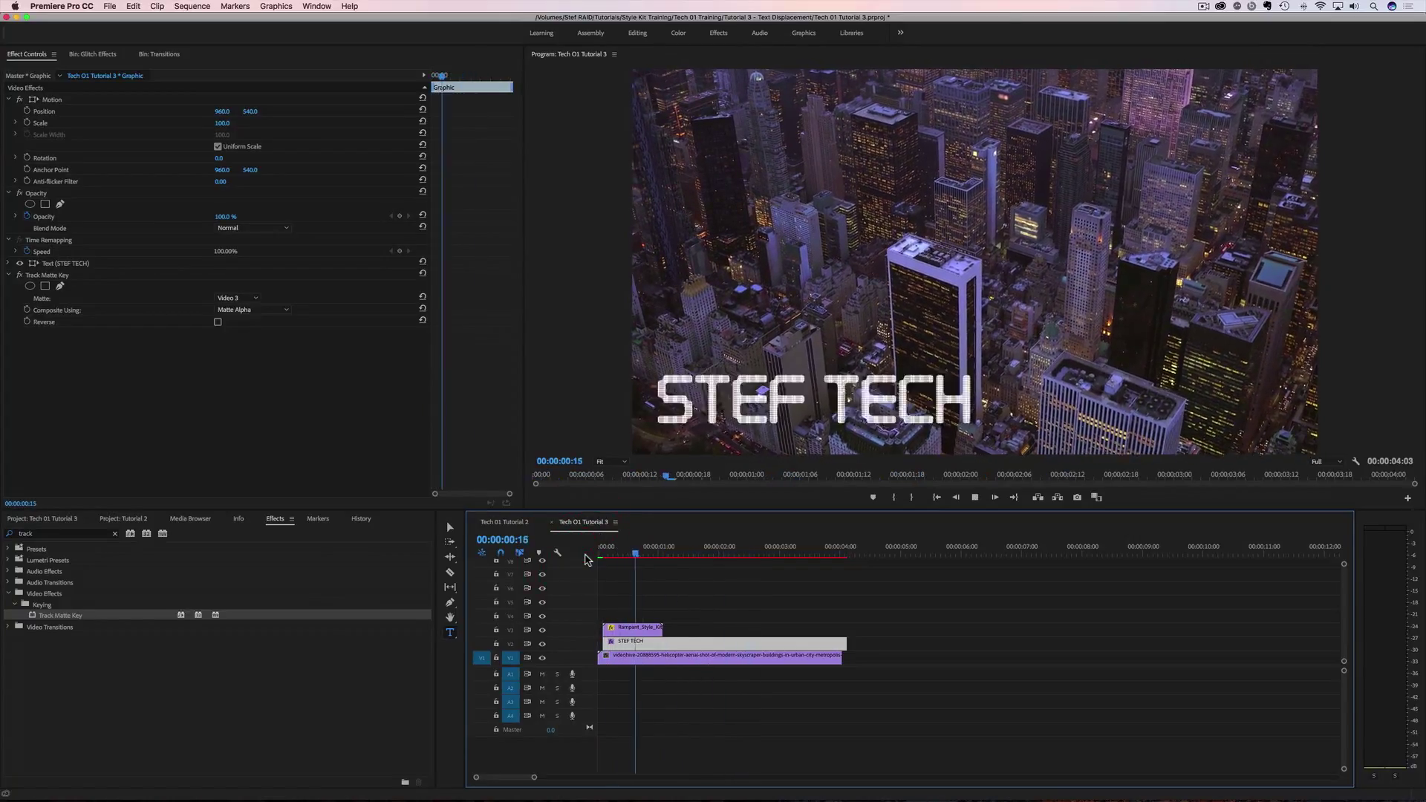
key("space")
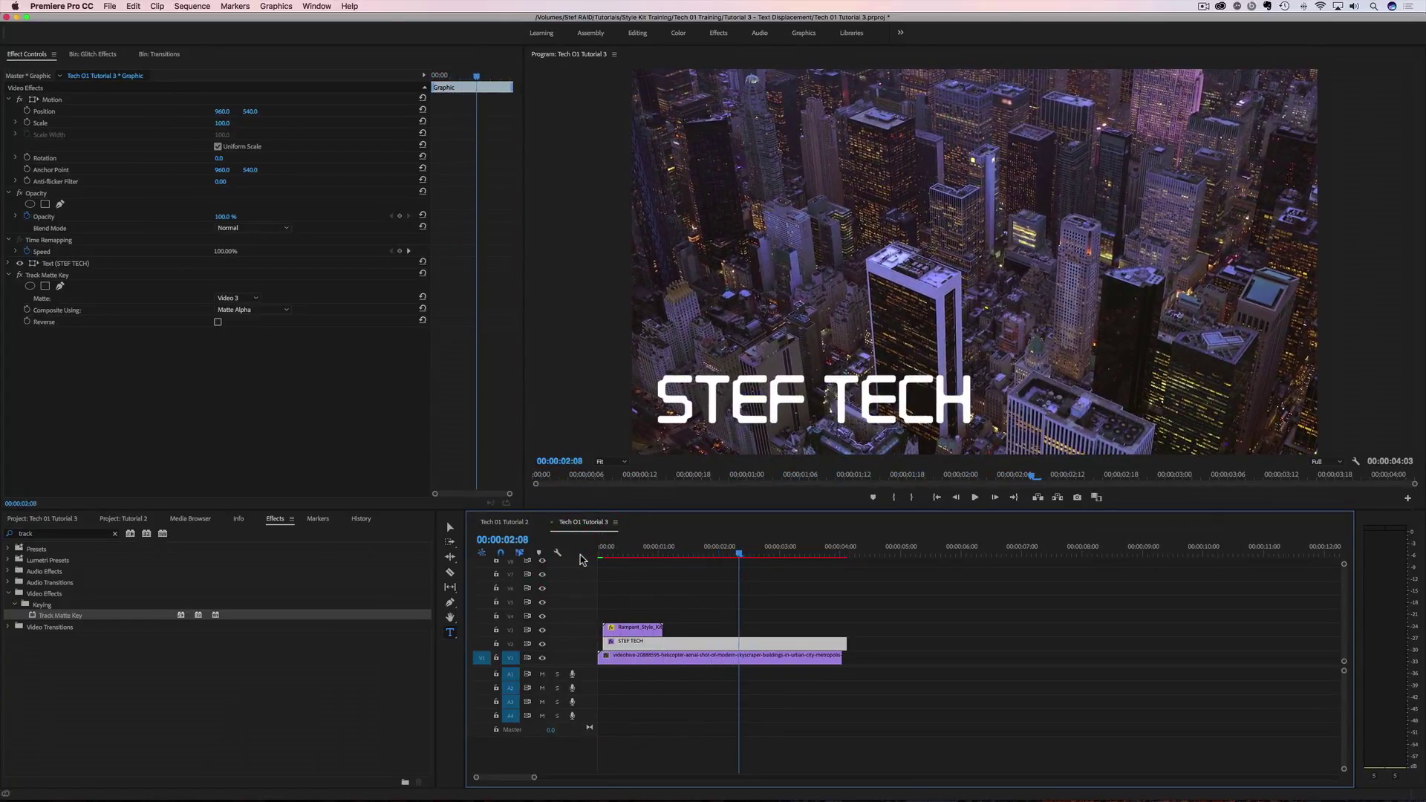
left_click(588, 560)
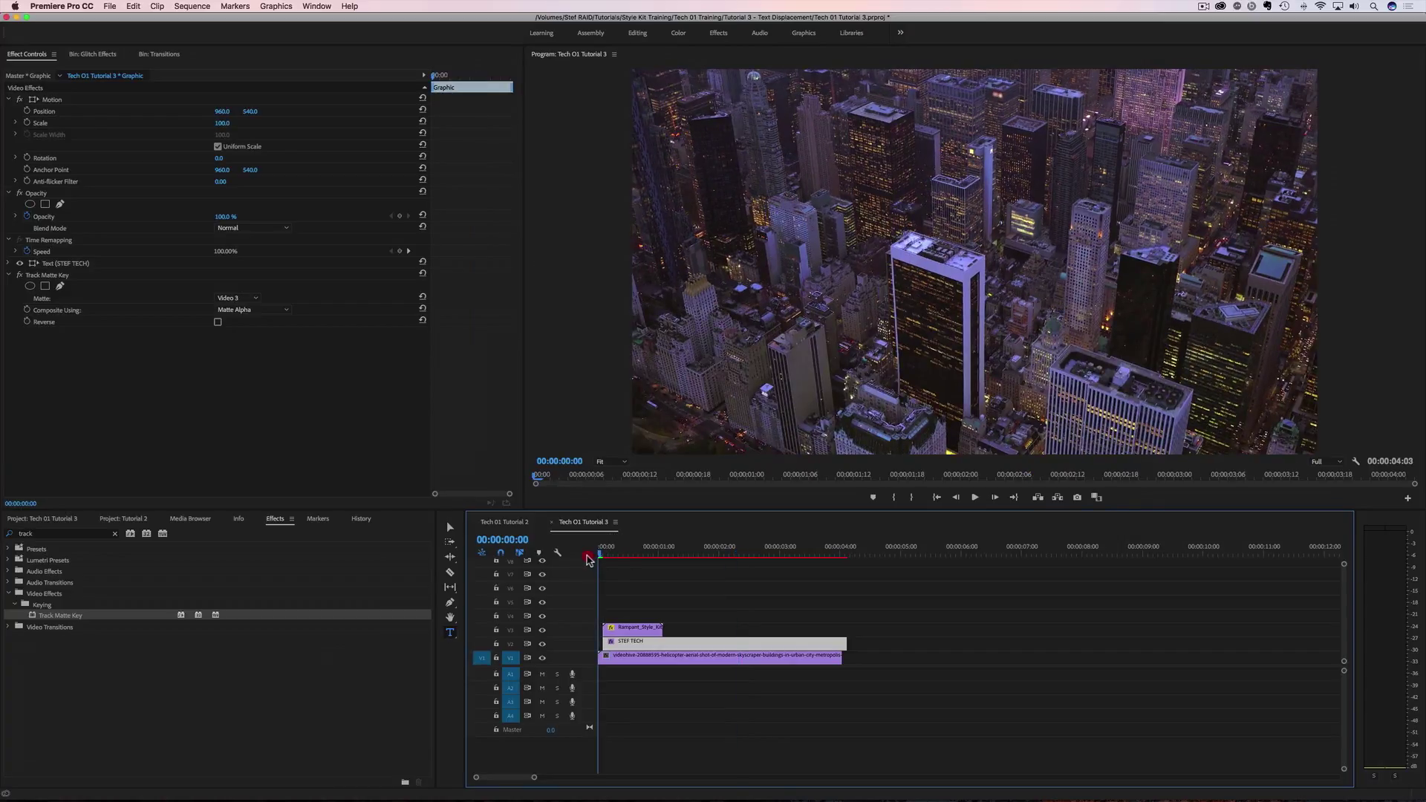
key("space")
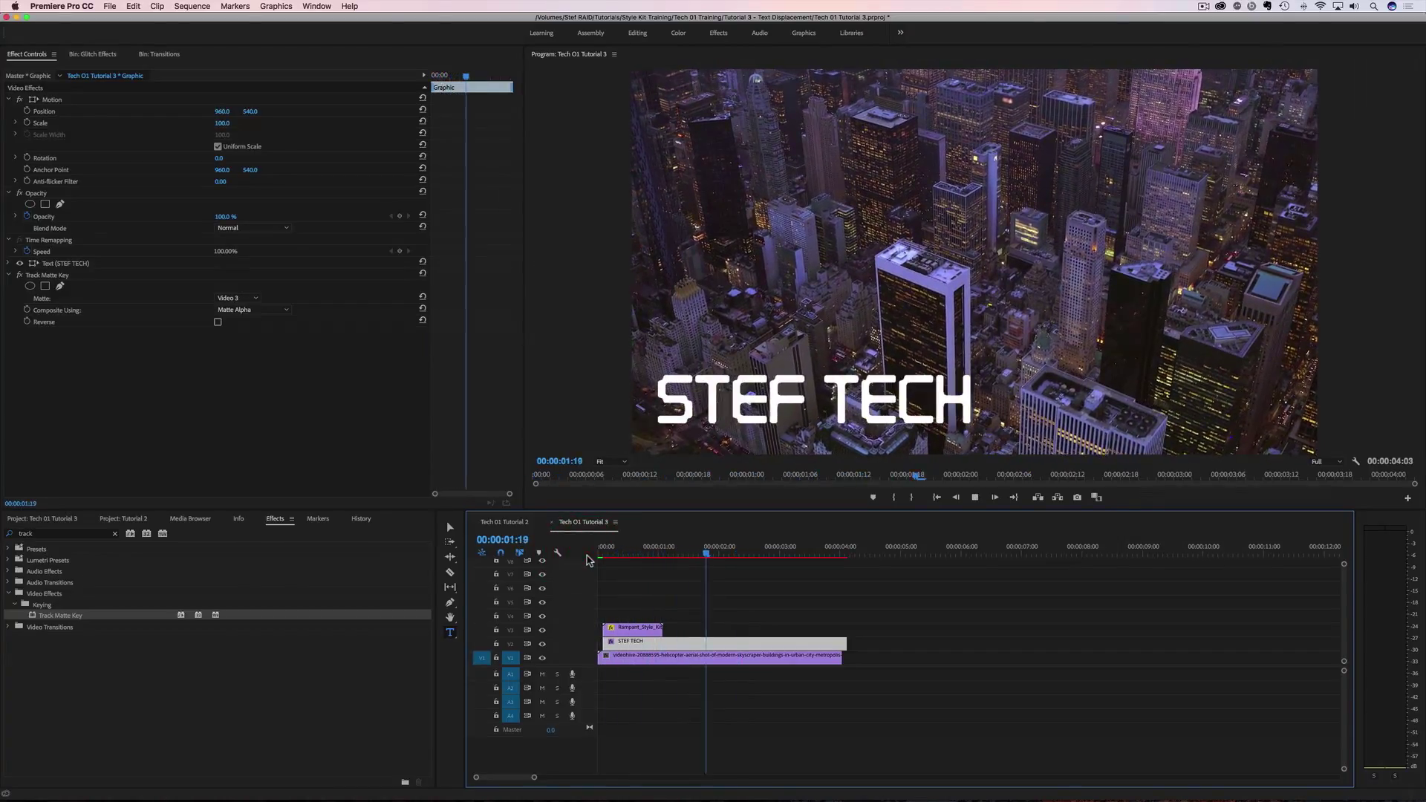
left_click(594, 560)
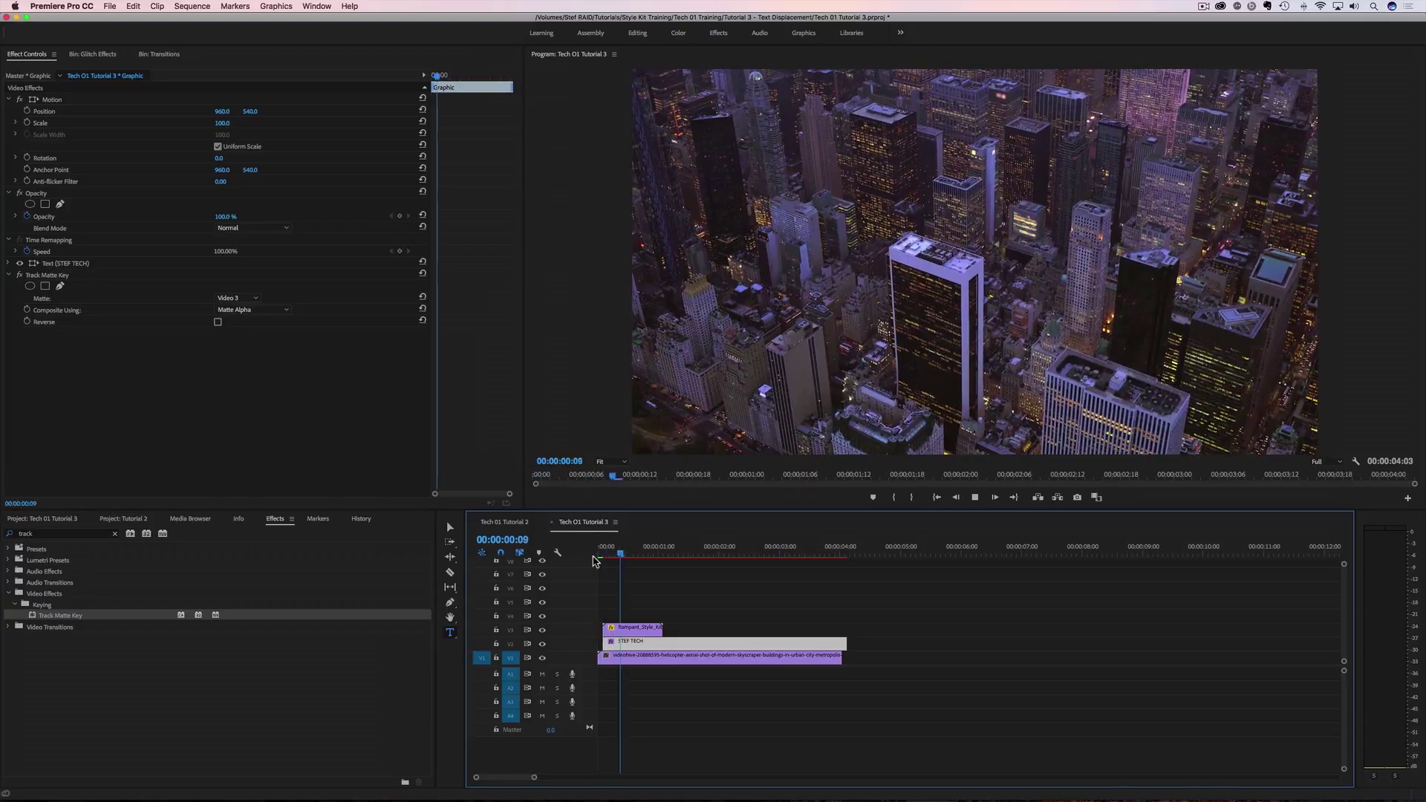
key("space")
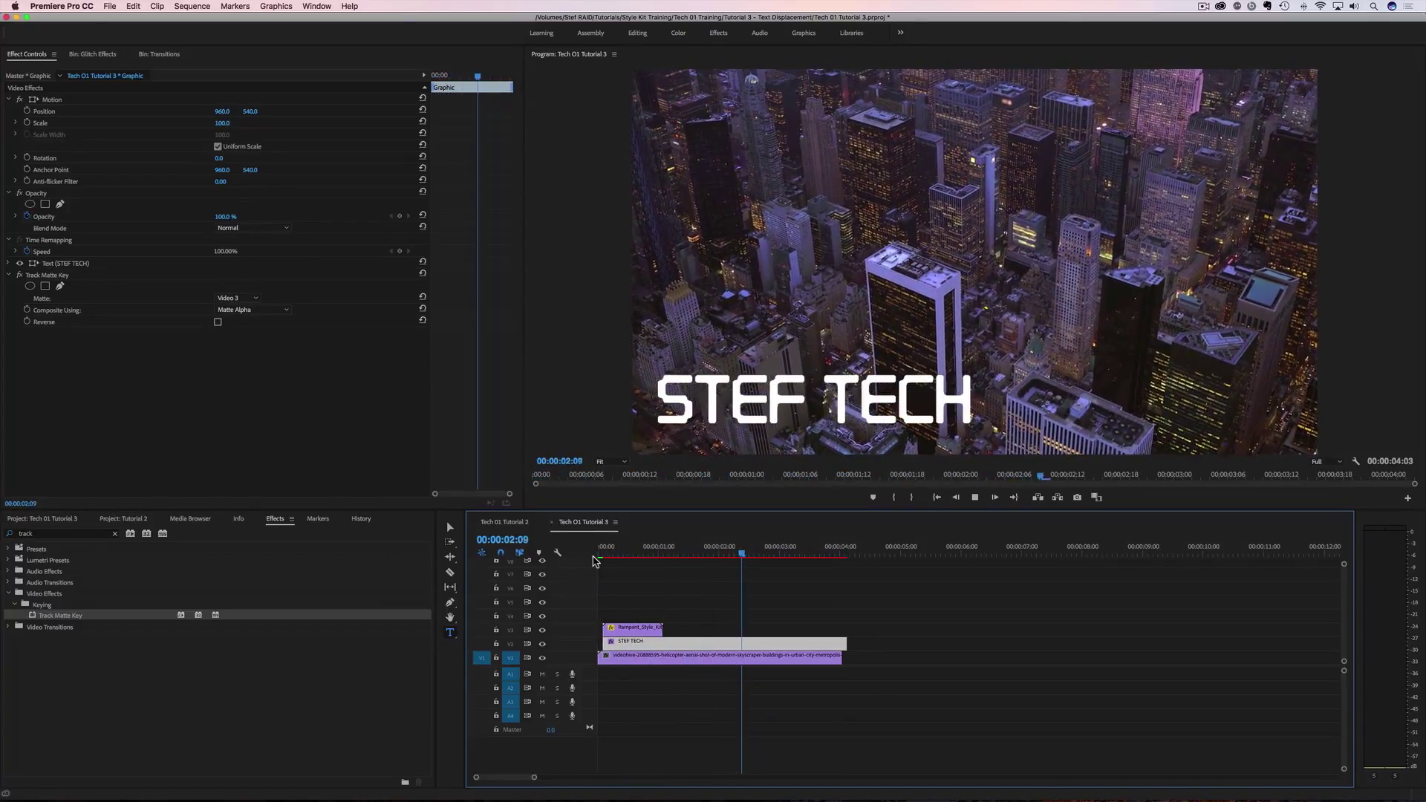
Step: Trim the STEF TECH title to match the footage and preview the glitch
left_click_drag(845, 644, 839, 644)
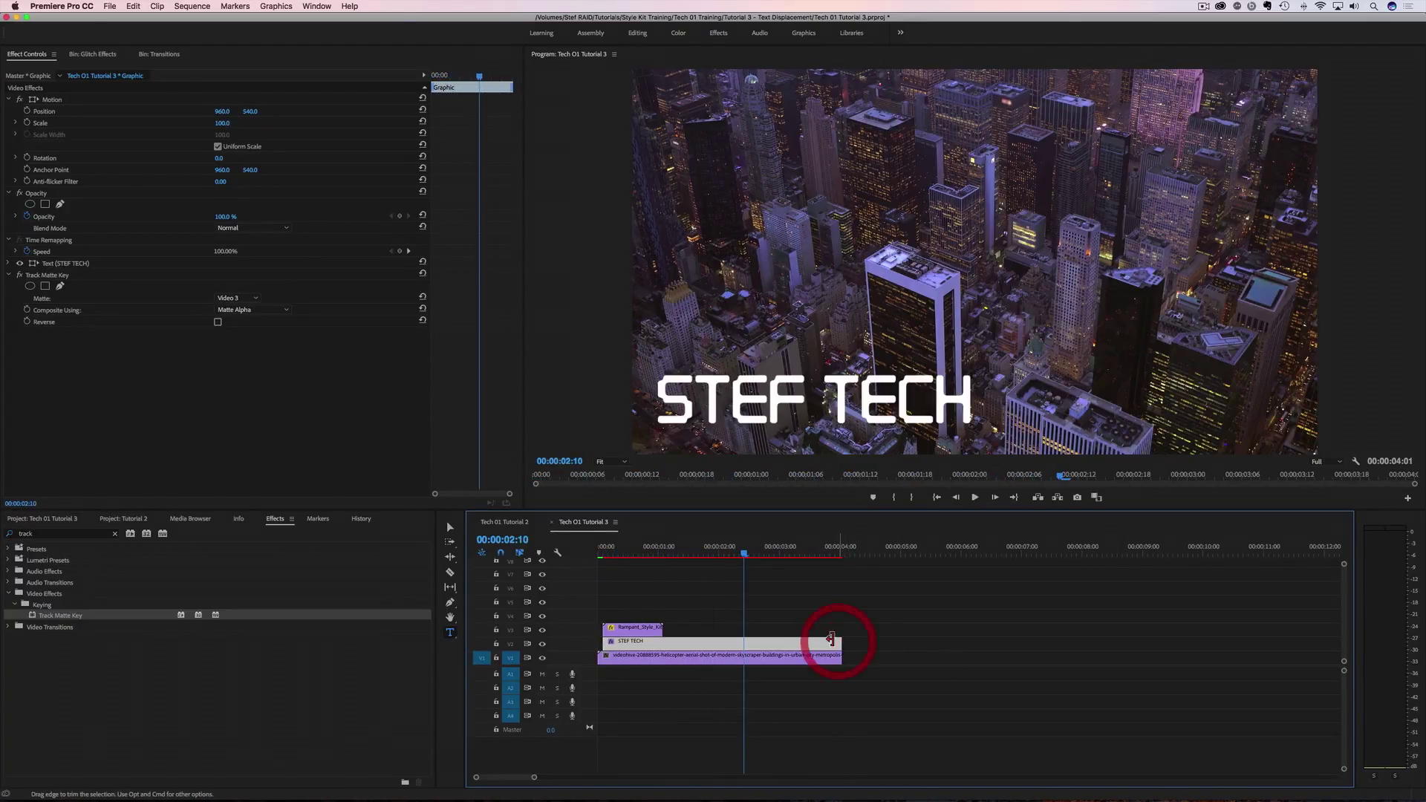
left_click_drag(743, 552, 610, 578)
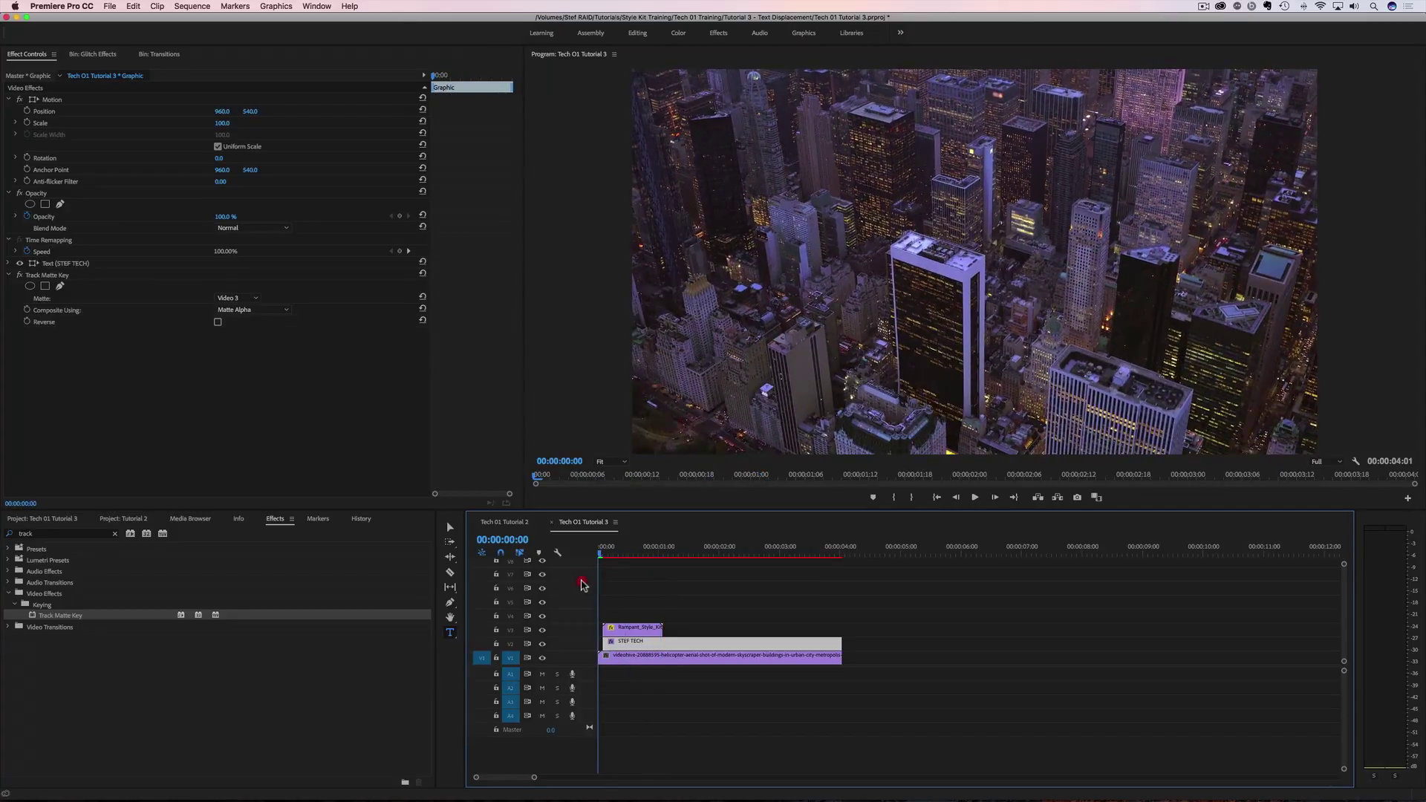
left_click(580, 584)
key("space")
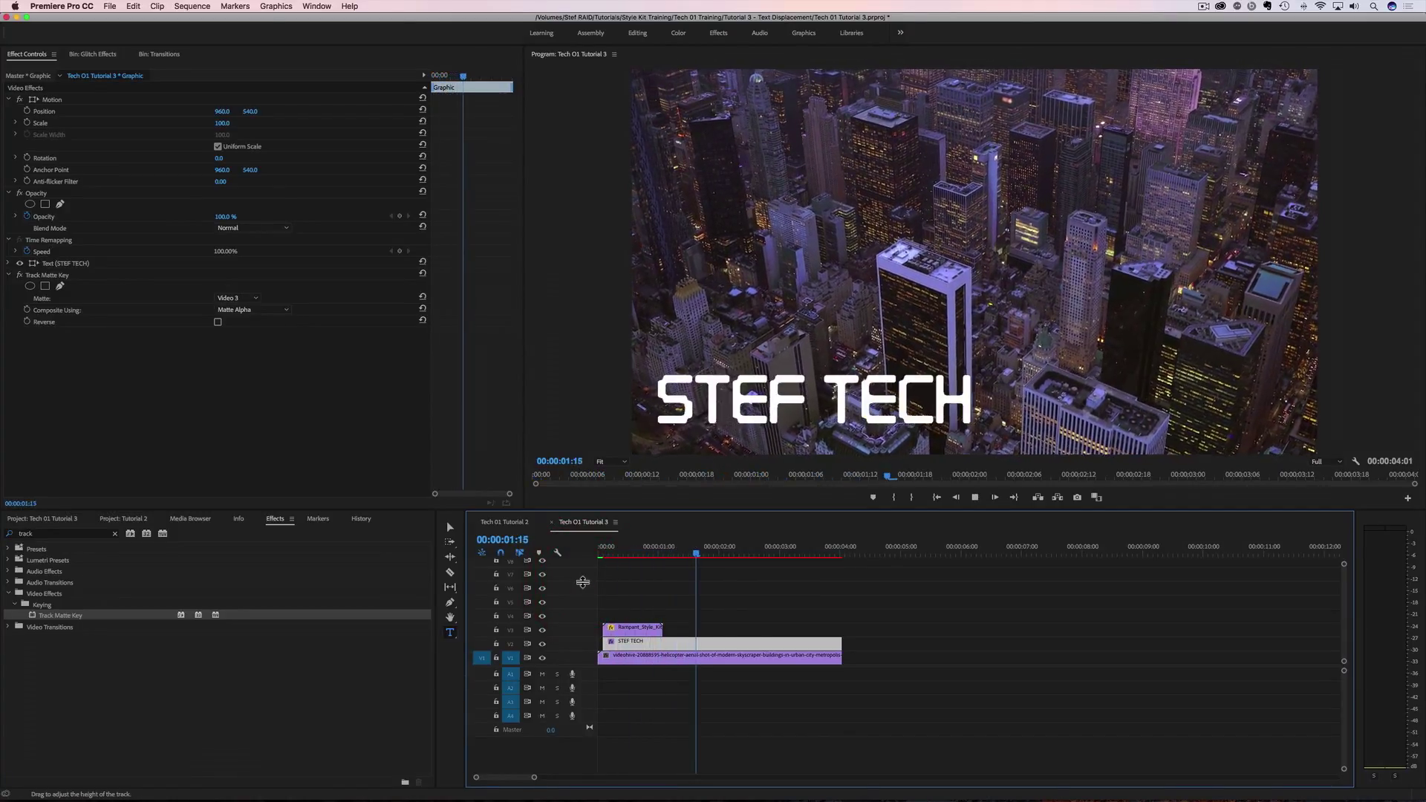
key("space")
Step: Option-drag copies of the city footage and STEF TECH title to about 00:00:04:08
left_click(636, 658)
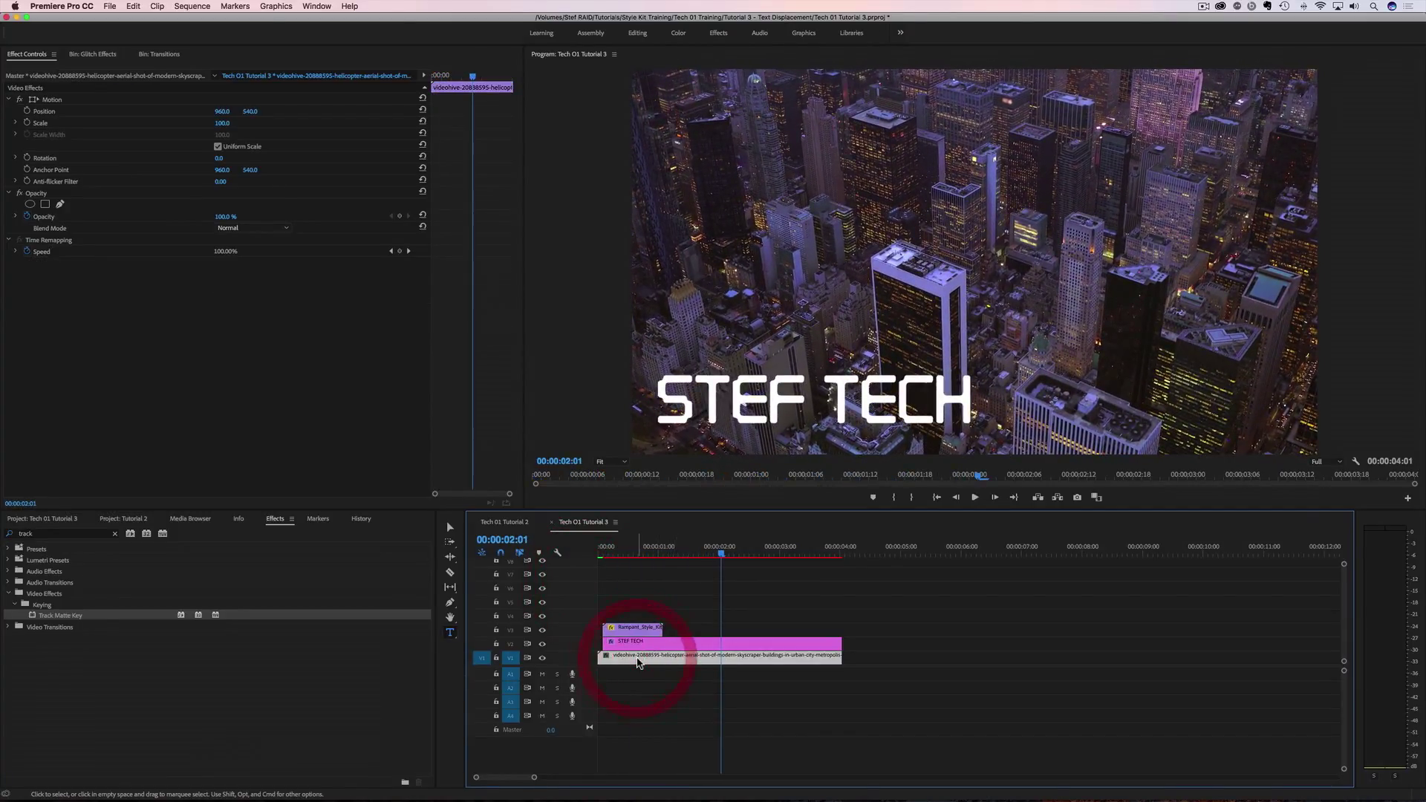
key("alt")
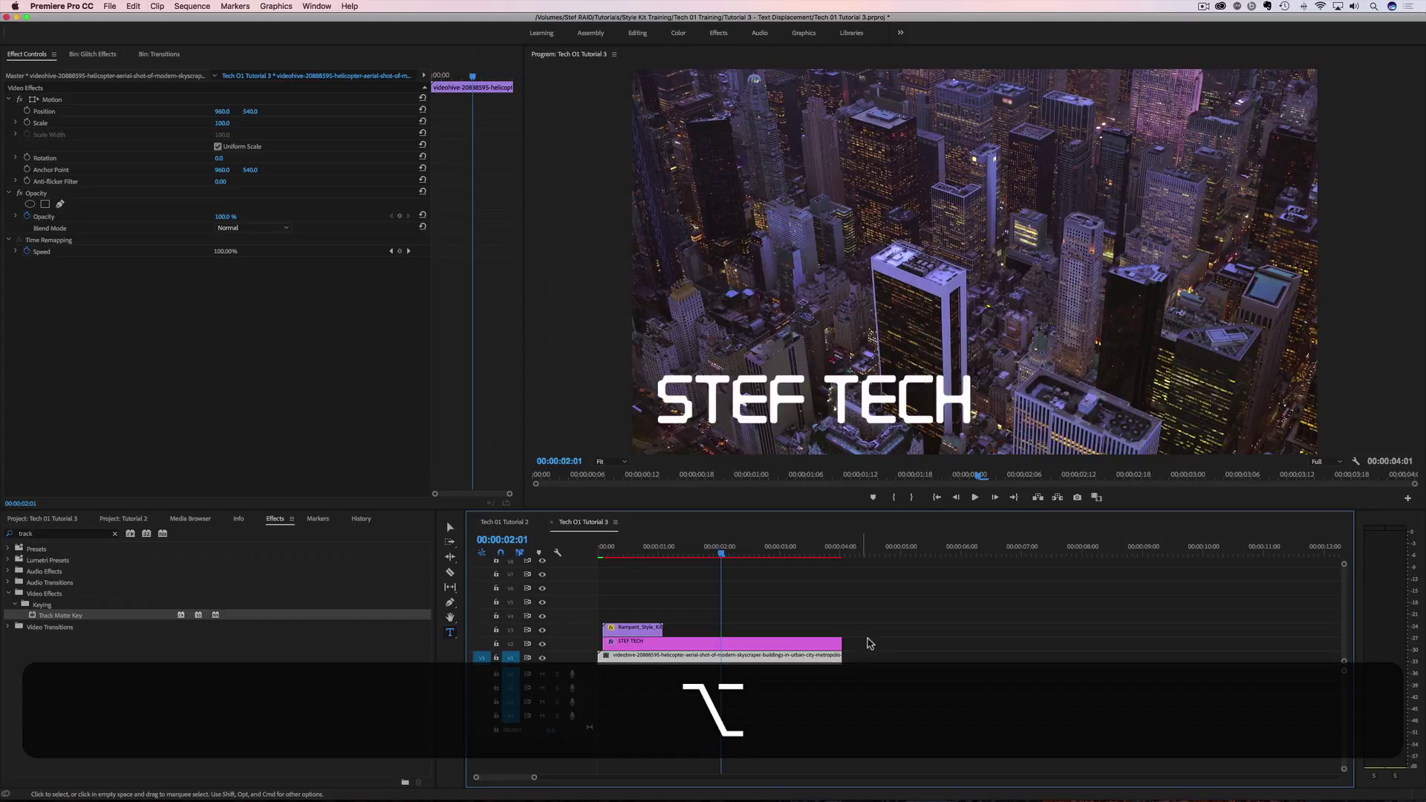
mouse_move(868, 643)
left_mouse_down()
mouse_move(812, 655)
mouse_move(1008, 669)
mouse_move(1010, 640)
left_mouse_up()
left_click(875, 555)
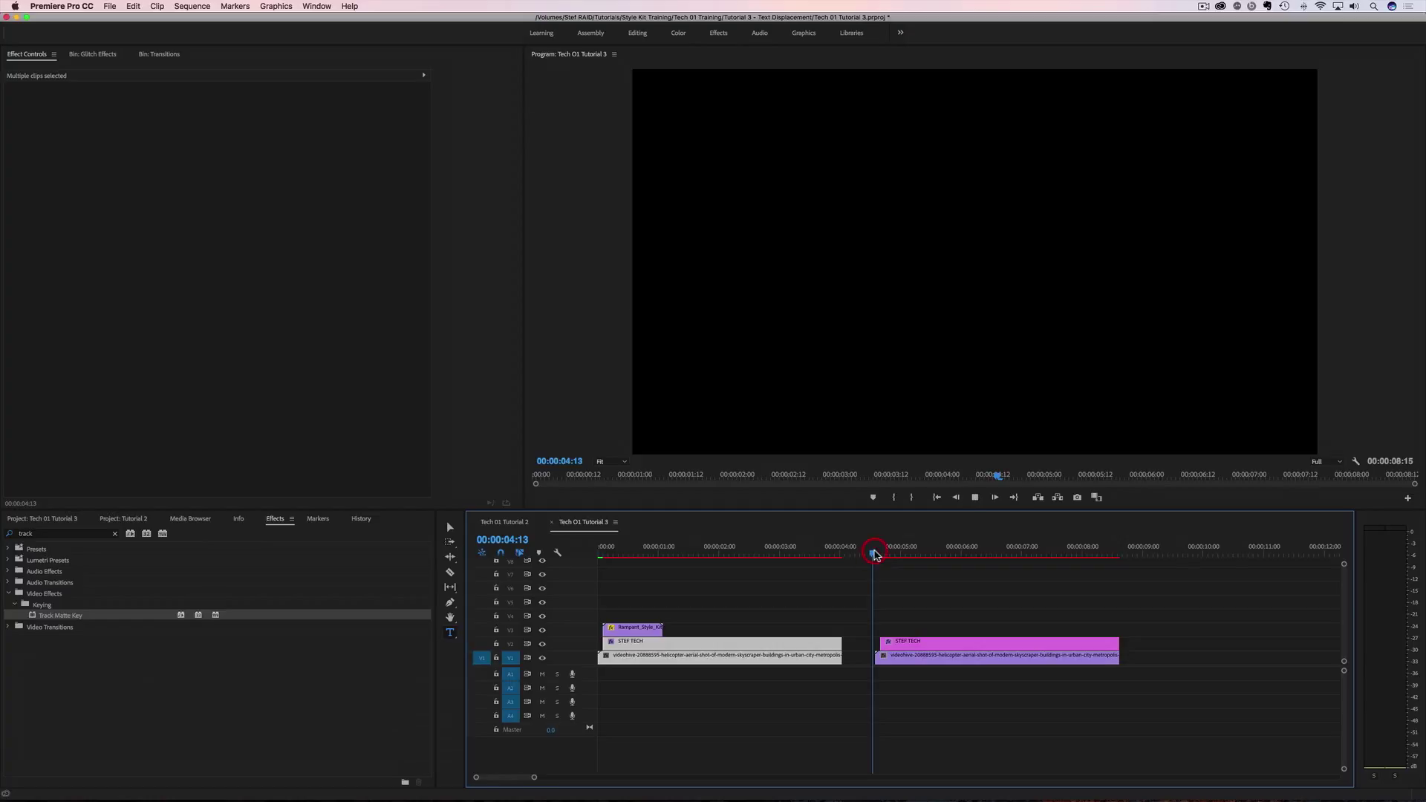
mouse_move(874, 555)
left_mouse_down()
mouse_move(933, 558)
mouse_move(890, 568)
left_mouse_up()
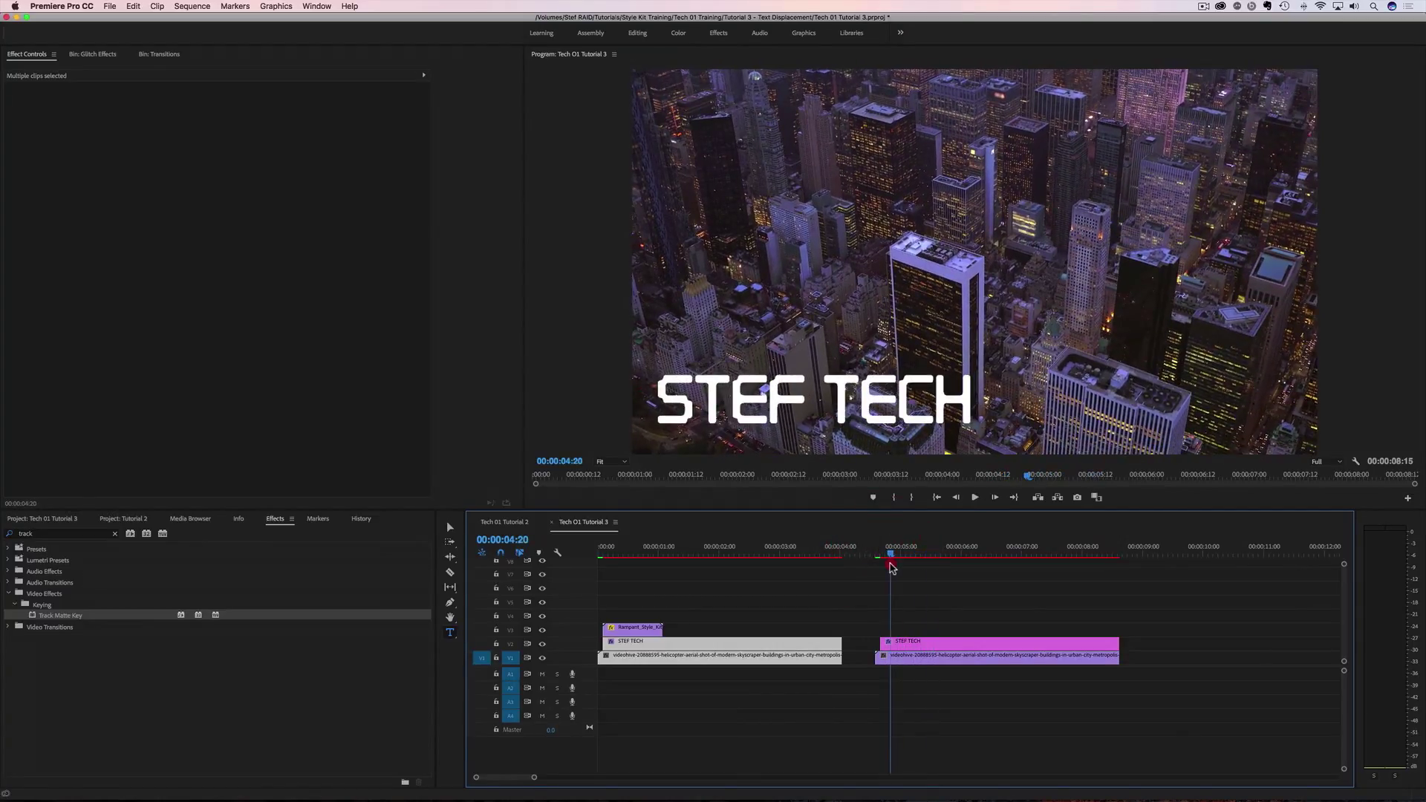
left_click(159, 54)
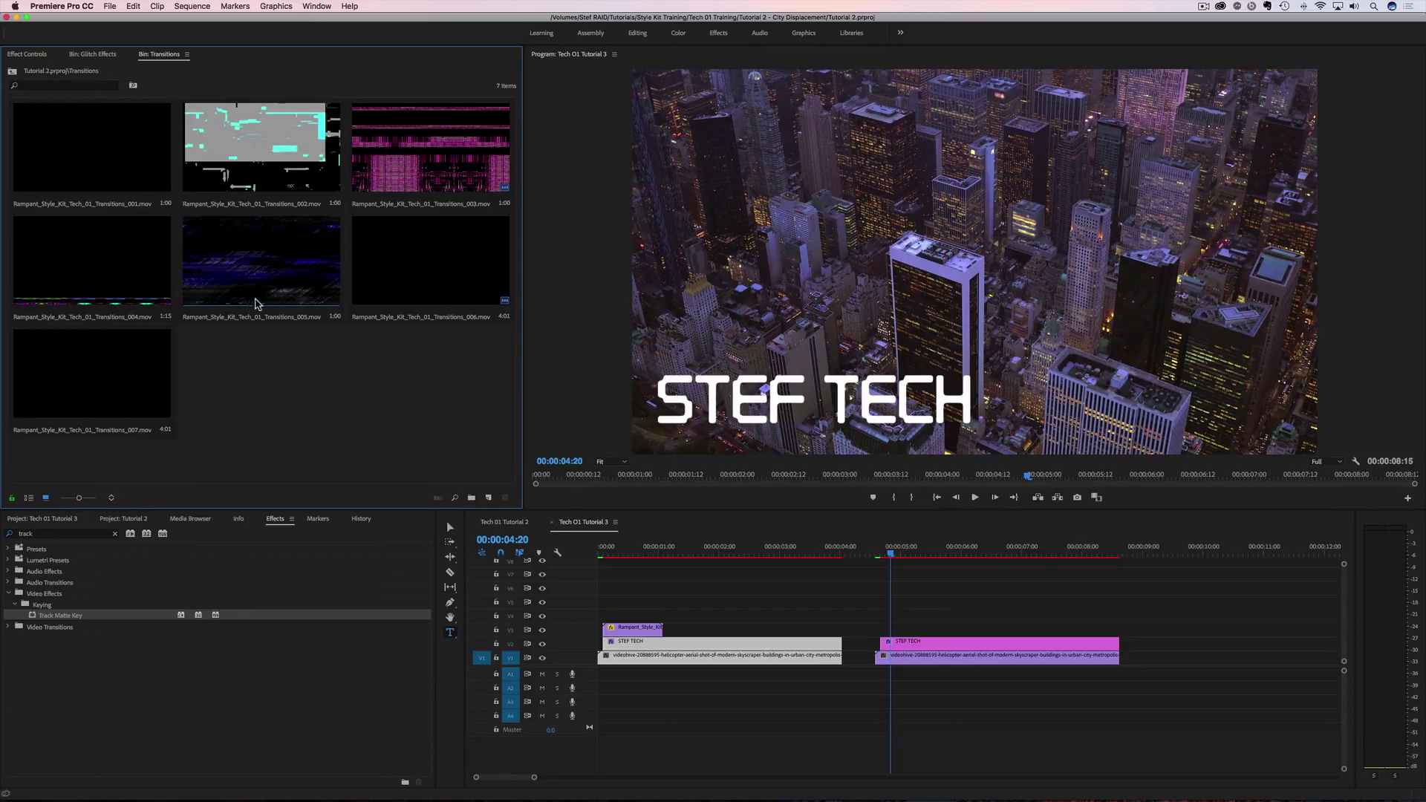
Step: Place Transitions_005 on the track above the second STEF TECH title
left_click(245, 265)
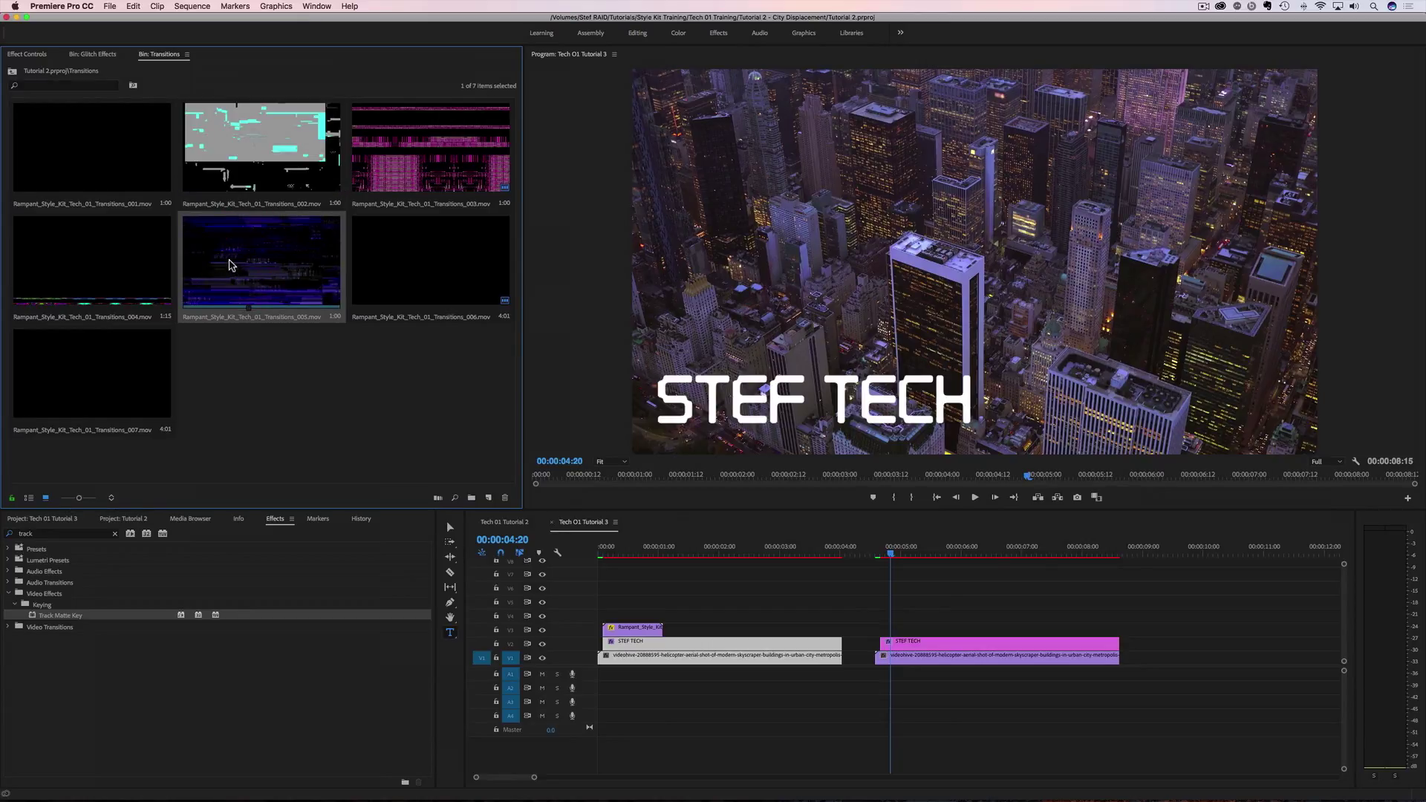
left_click_drag(230, 265, 892, 602)
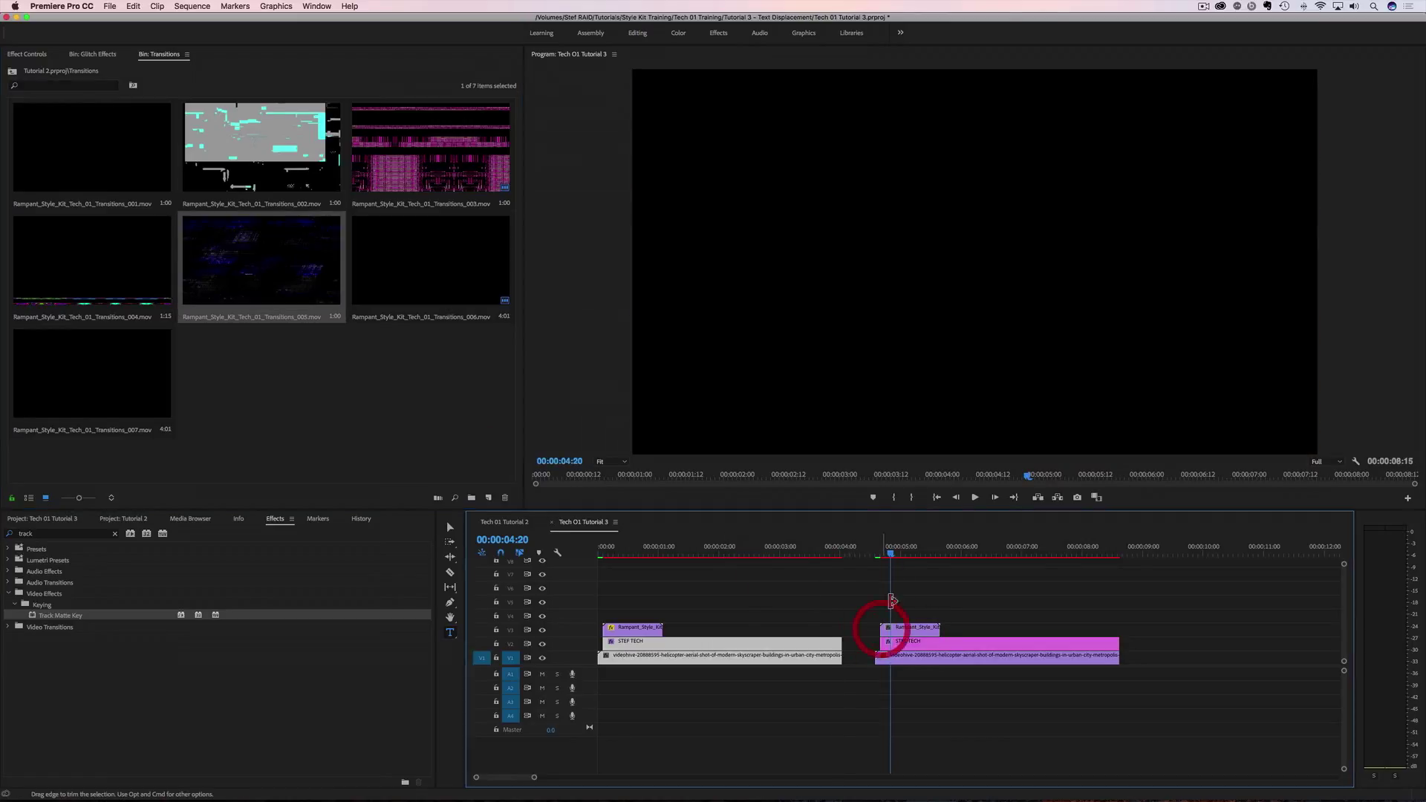
left_click_drag(891, 552, 904, 551)
Step: Delete the second title's copied Track Matte Key, scrub the glitch frames, and reapply the effect
left_click(908, 641)
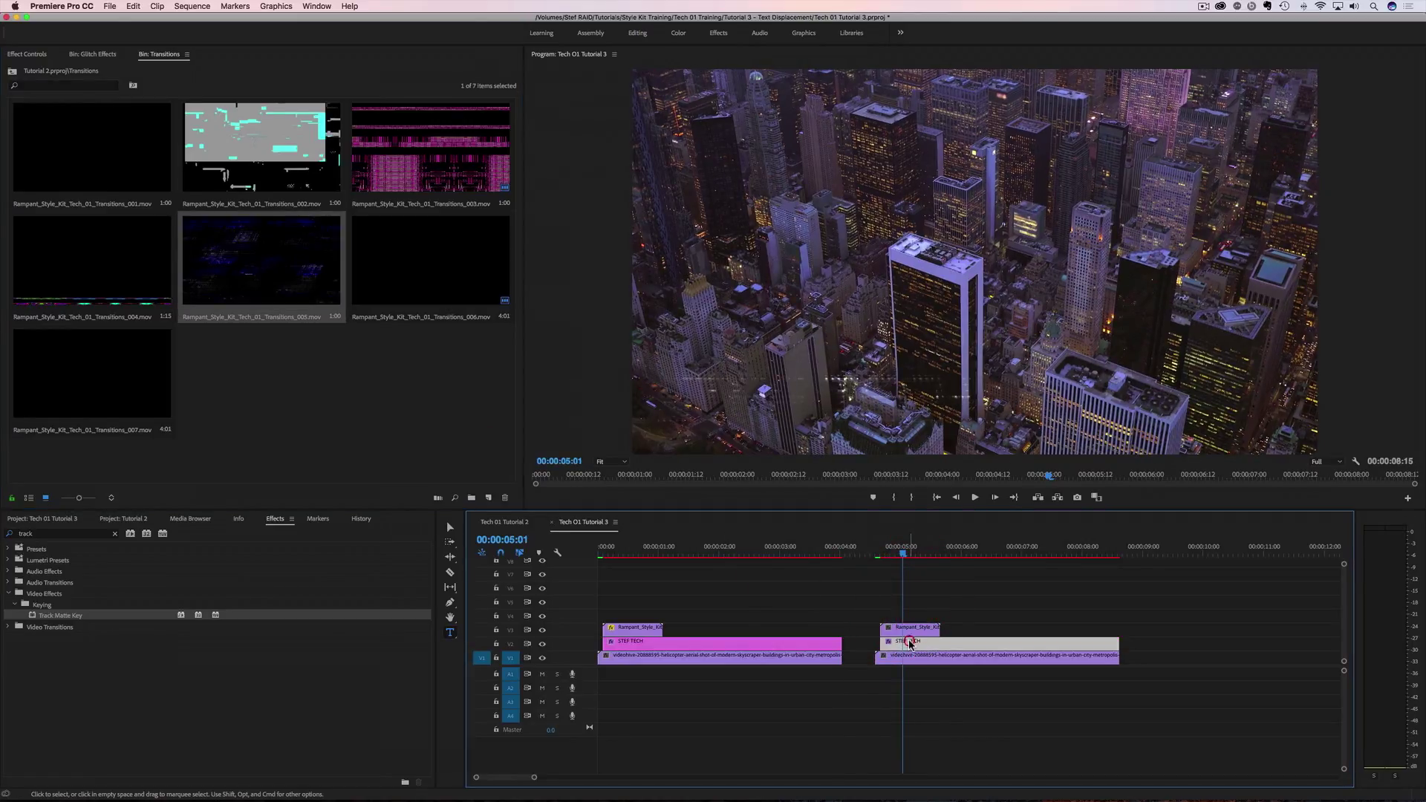
left_click(29, 54)
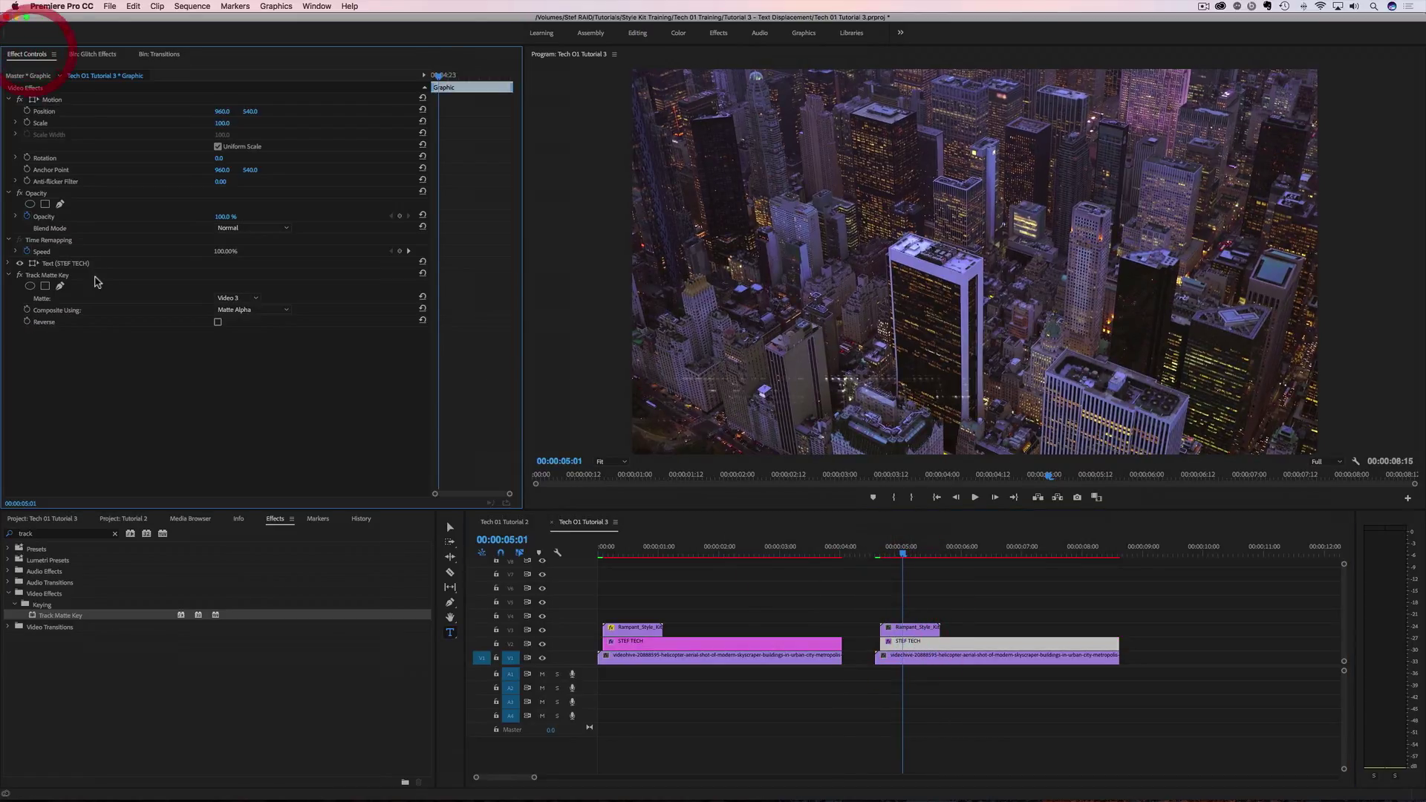
left_click(47, 275)
key("Delete")
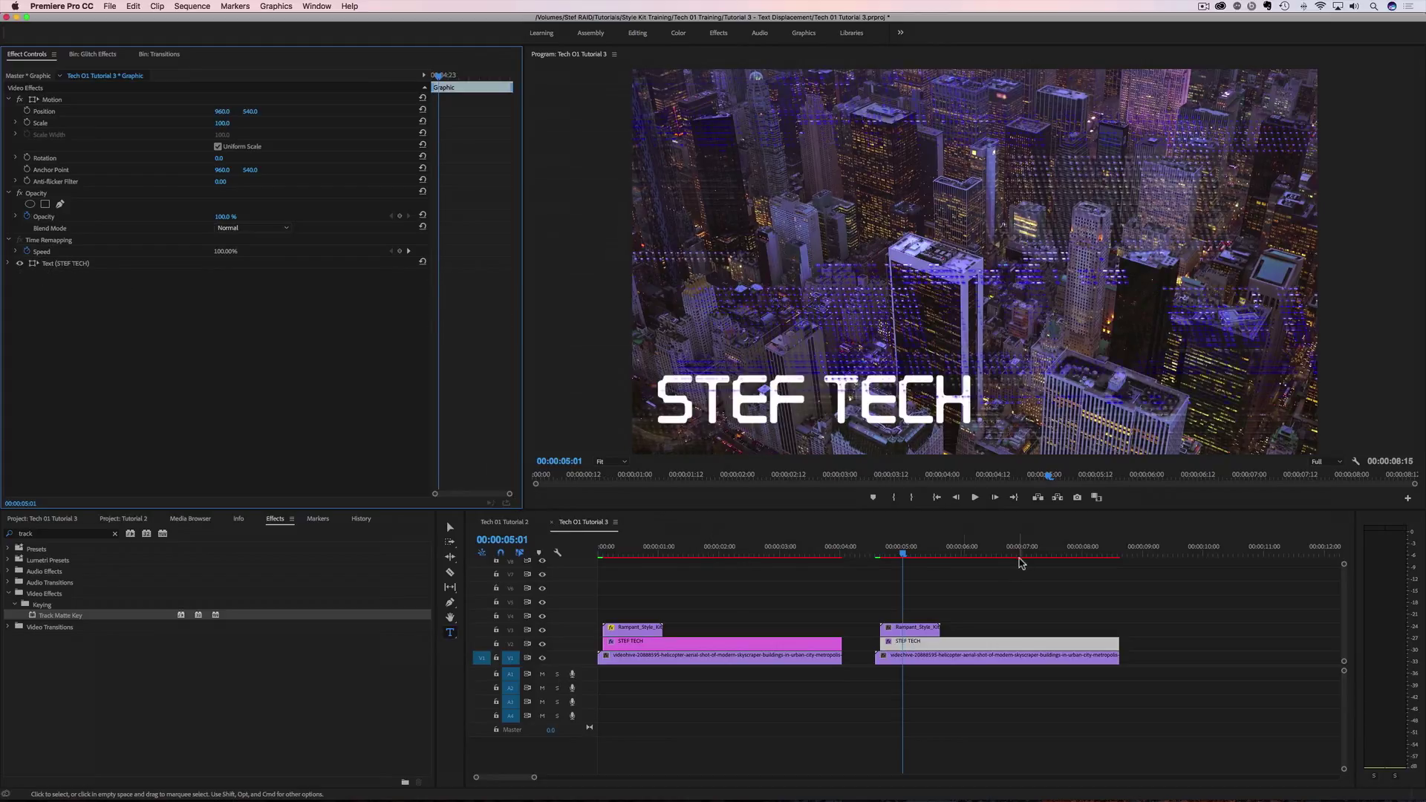
left_click_drag(904, 551, 893, 566)
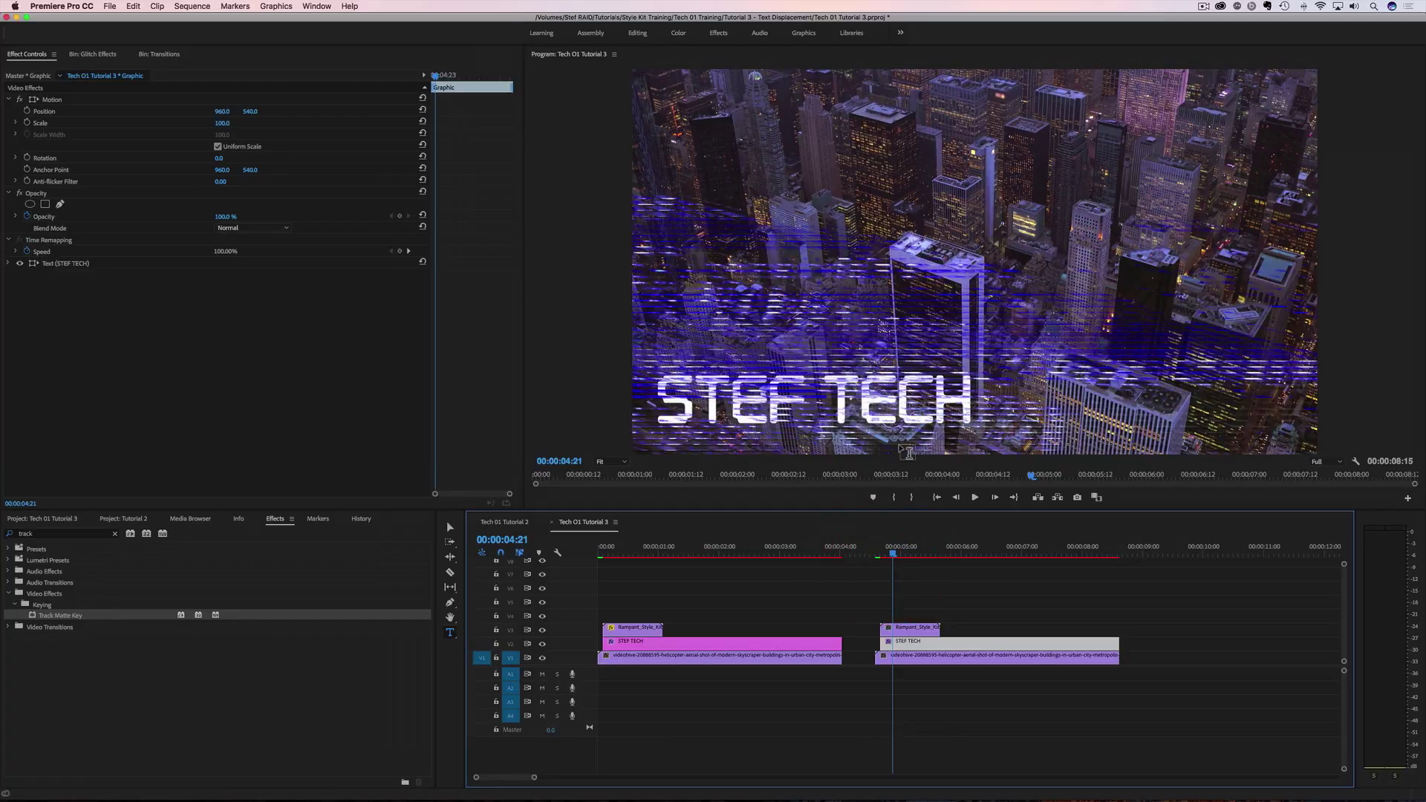
left_click_drag(894, 558, 898, 557)
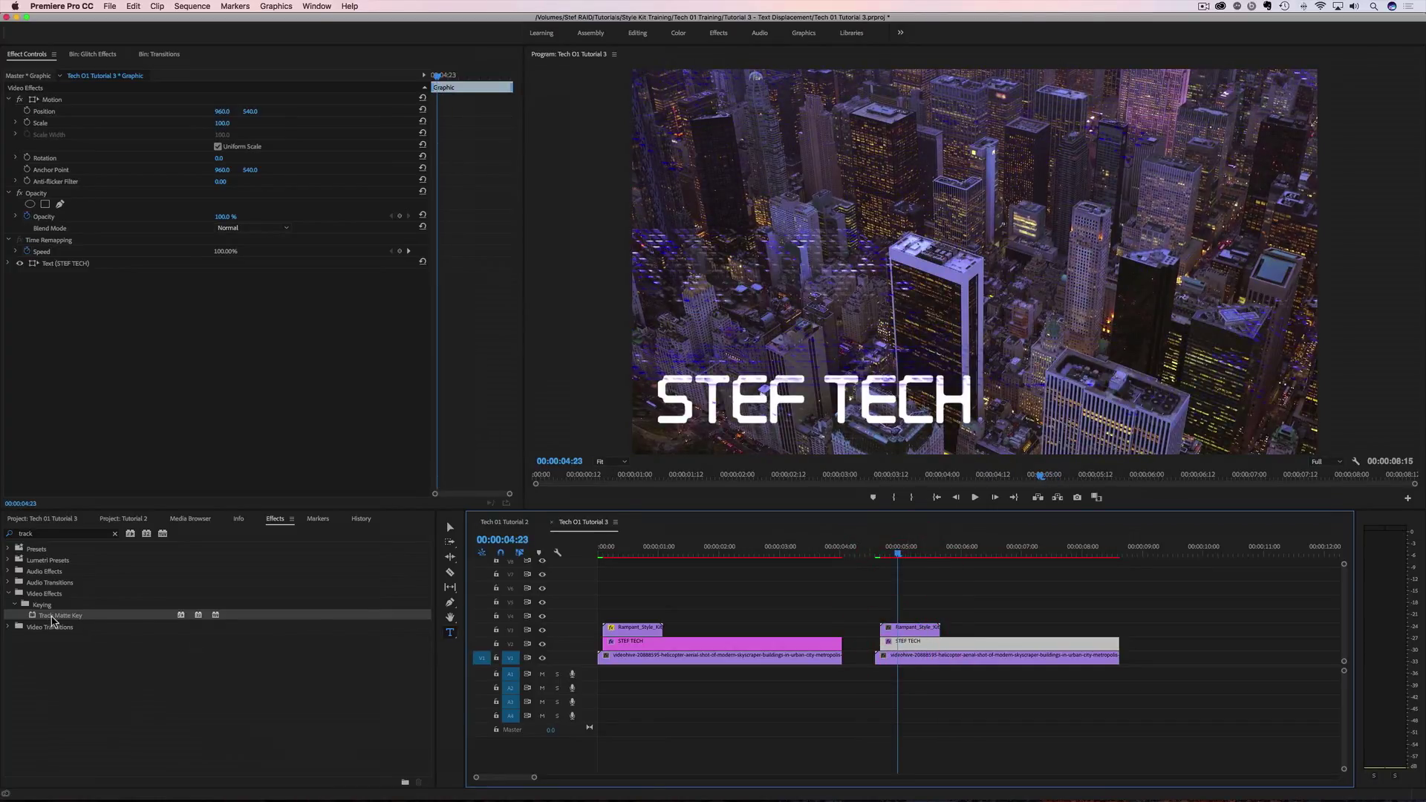
left_click_drag(52, 621, 904, 647)
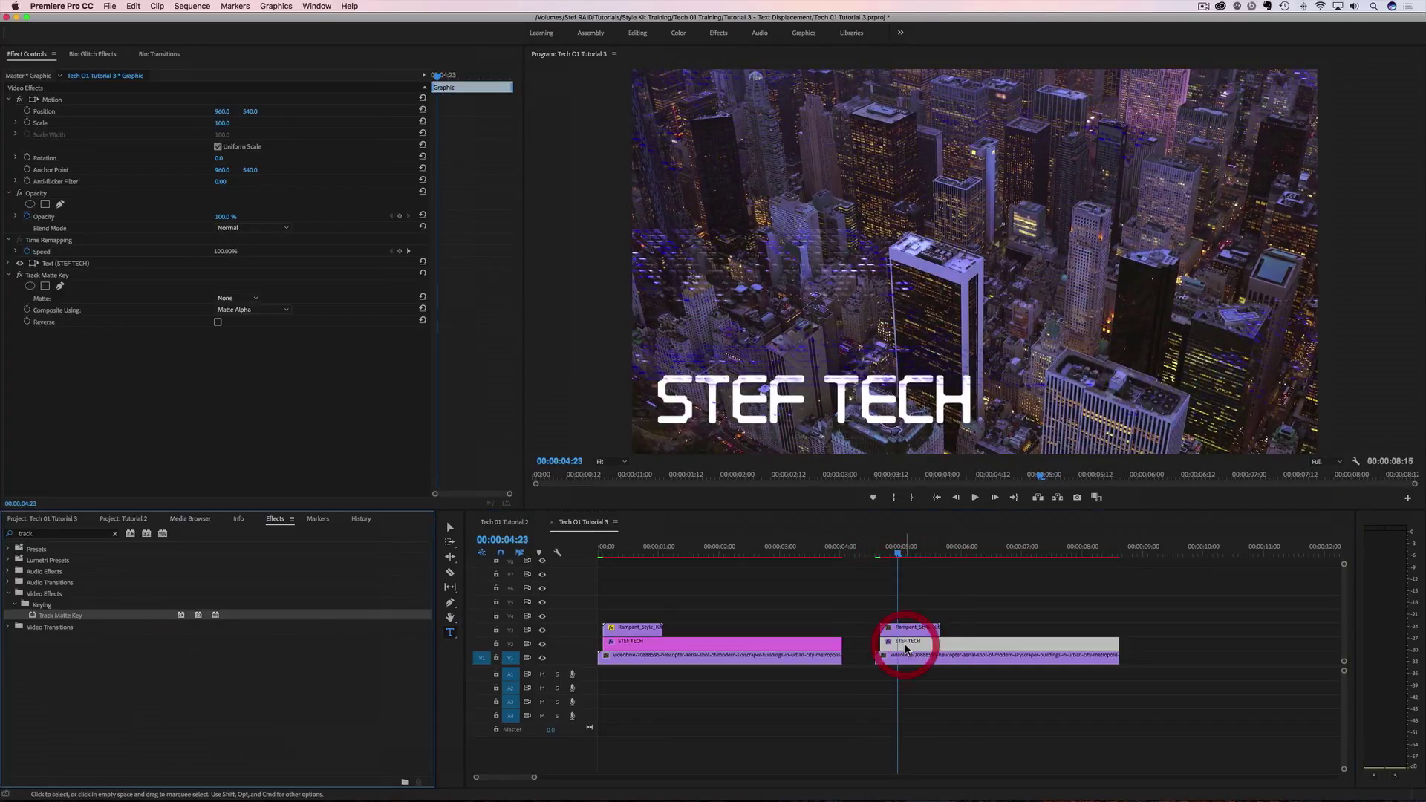
Step: Set the second STEF TECH title's Track Matte Key matte to Video 3 and replay its glitch-on
left_click(250, 301)
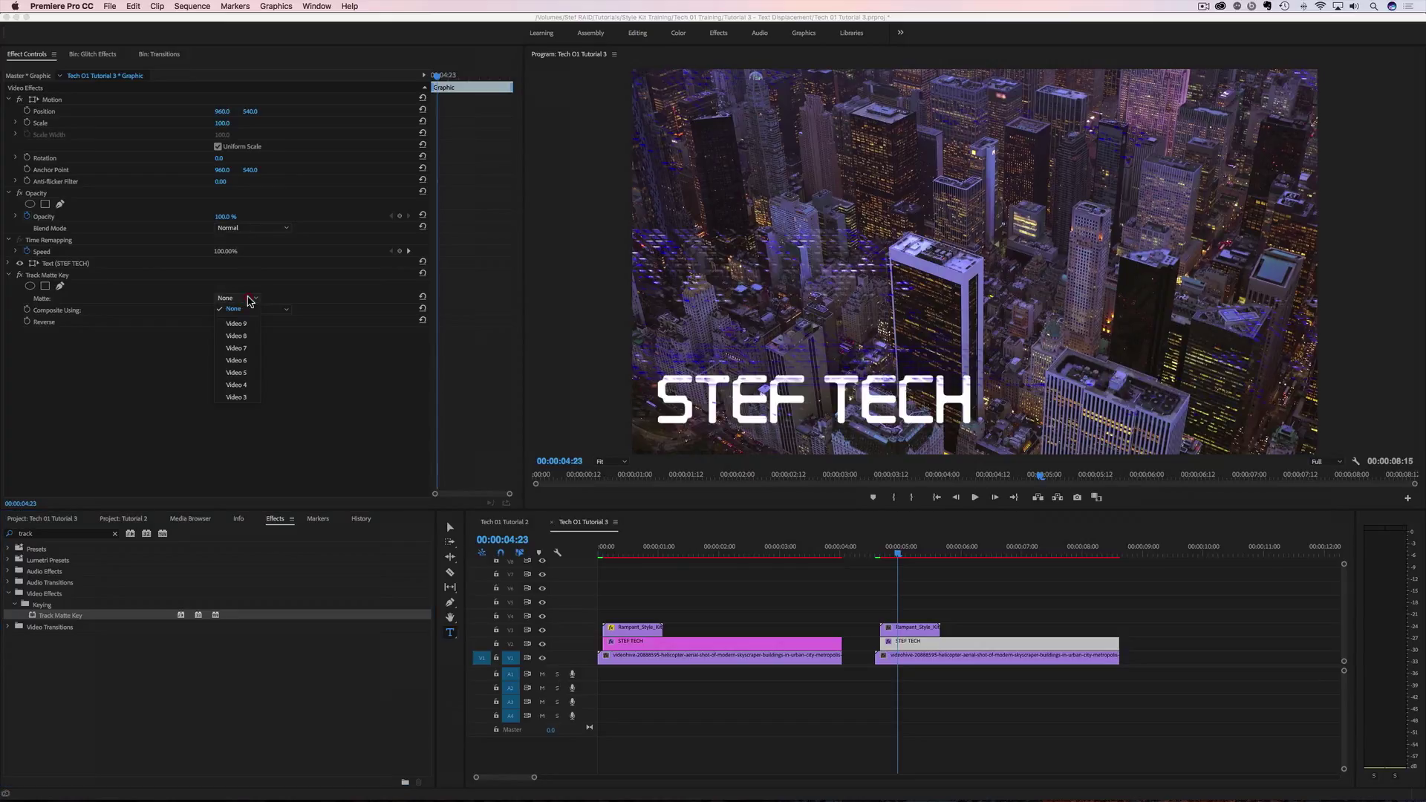
left_click(237, 397)
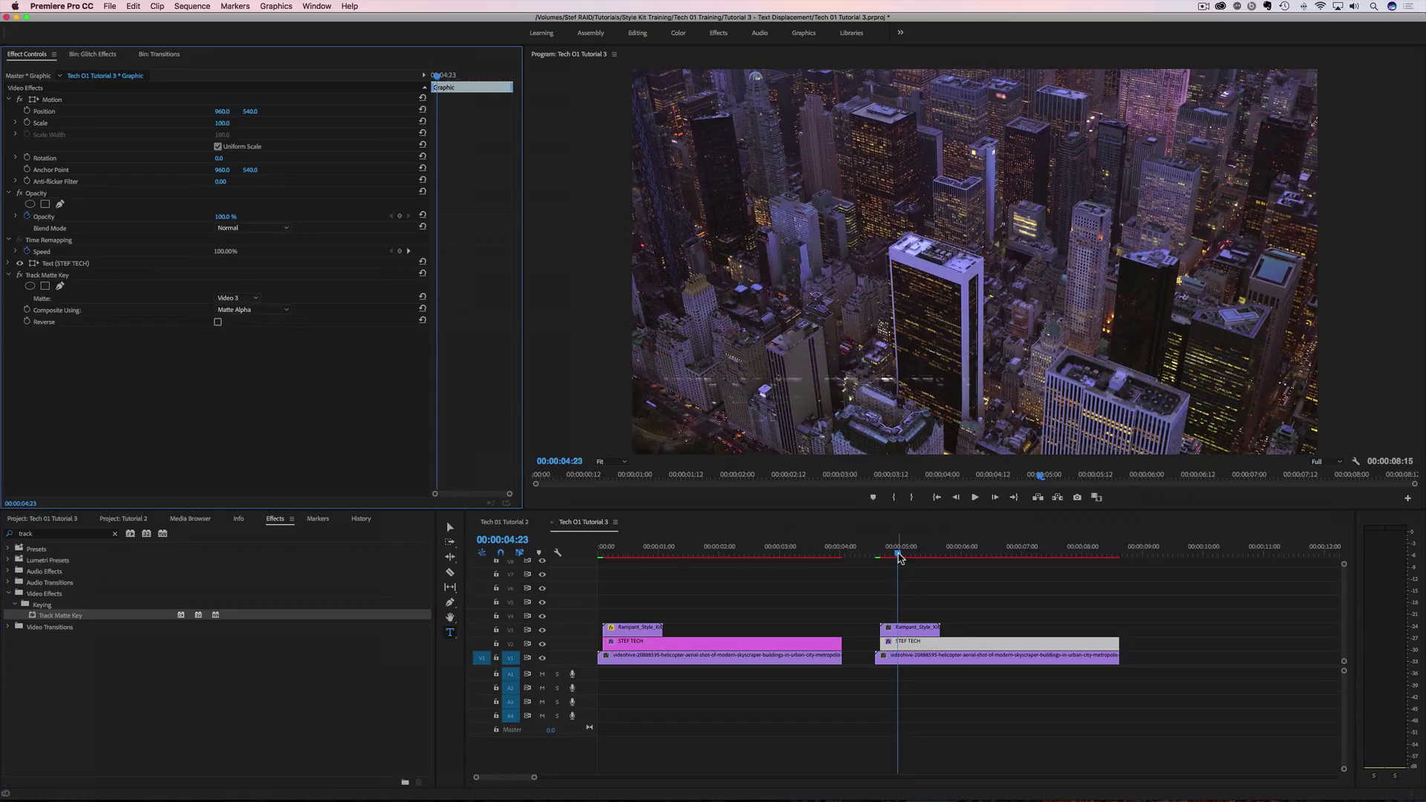
left_click_drag(899, 558, 871, 563)
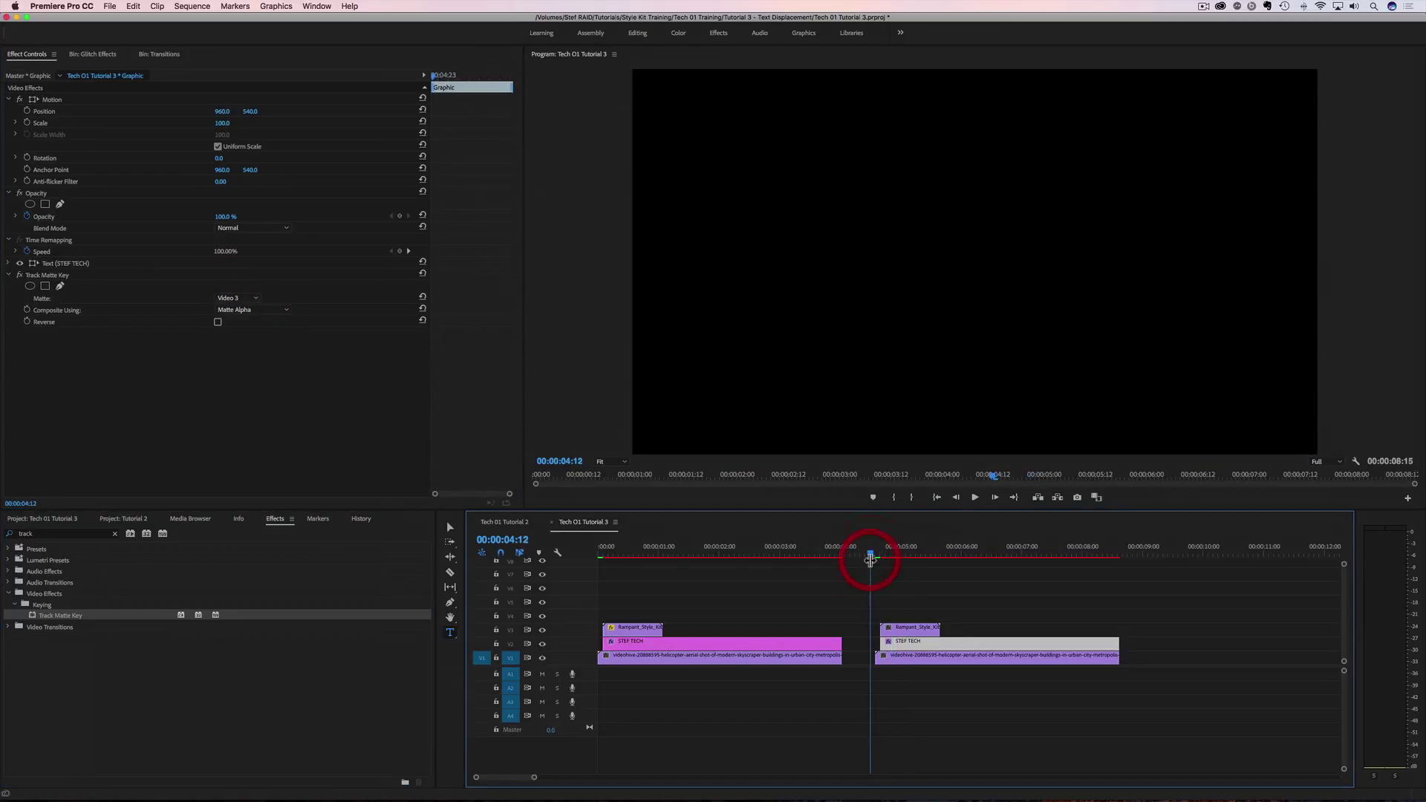
key("space")
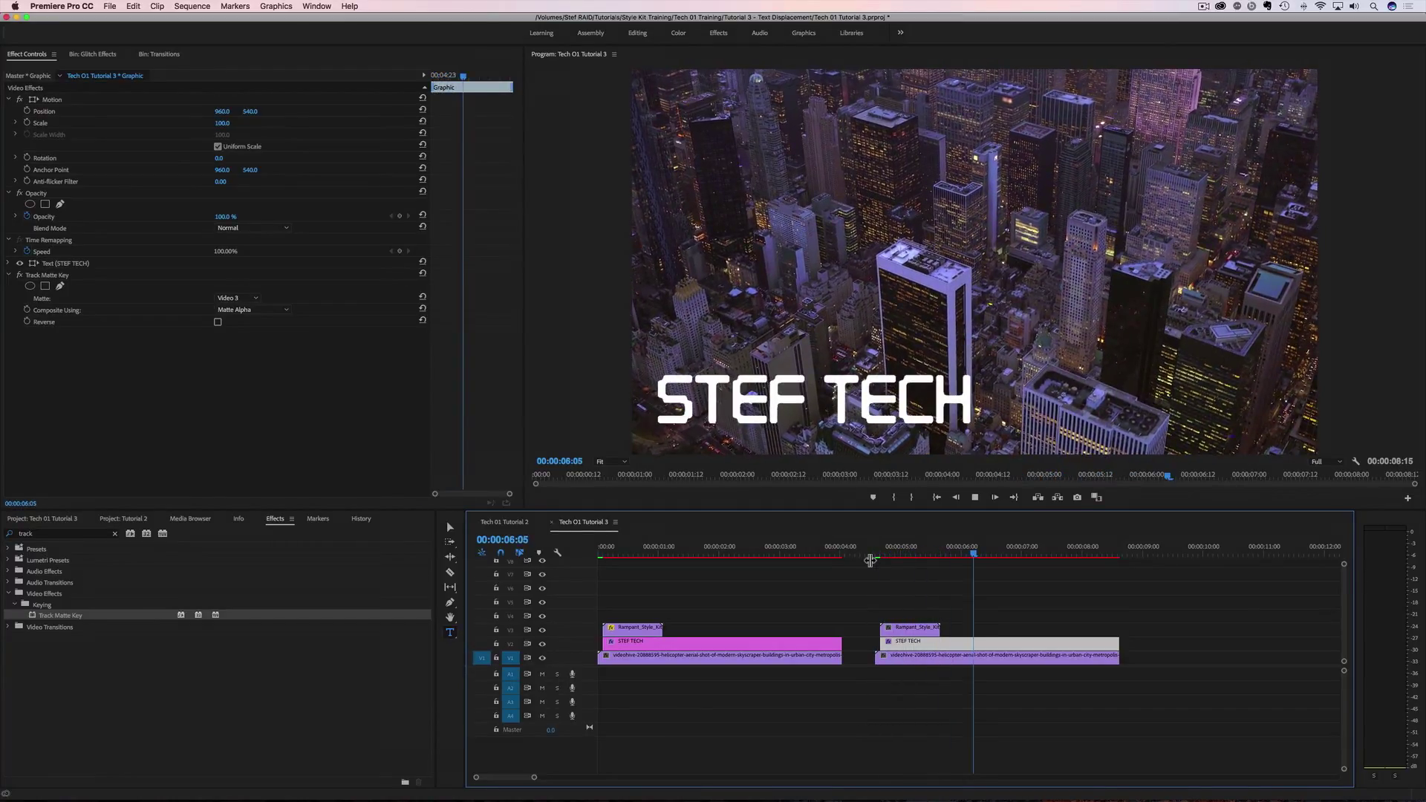
key("space")
key("space")
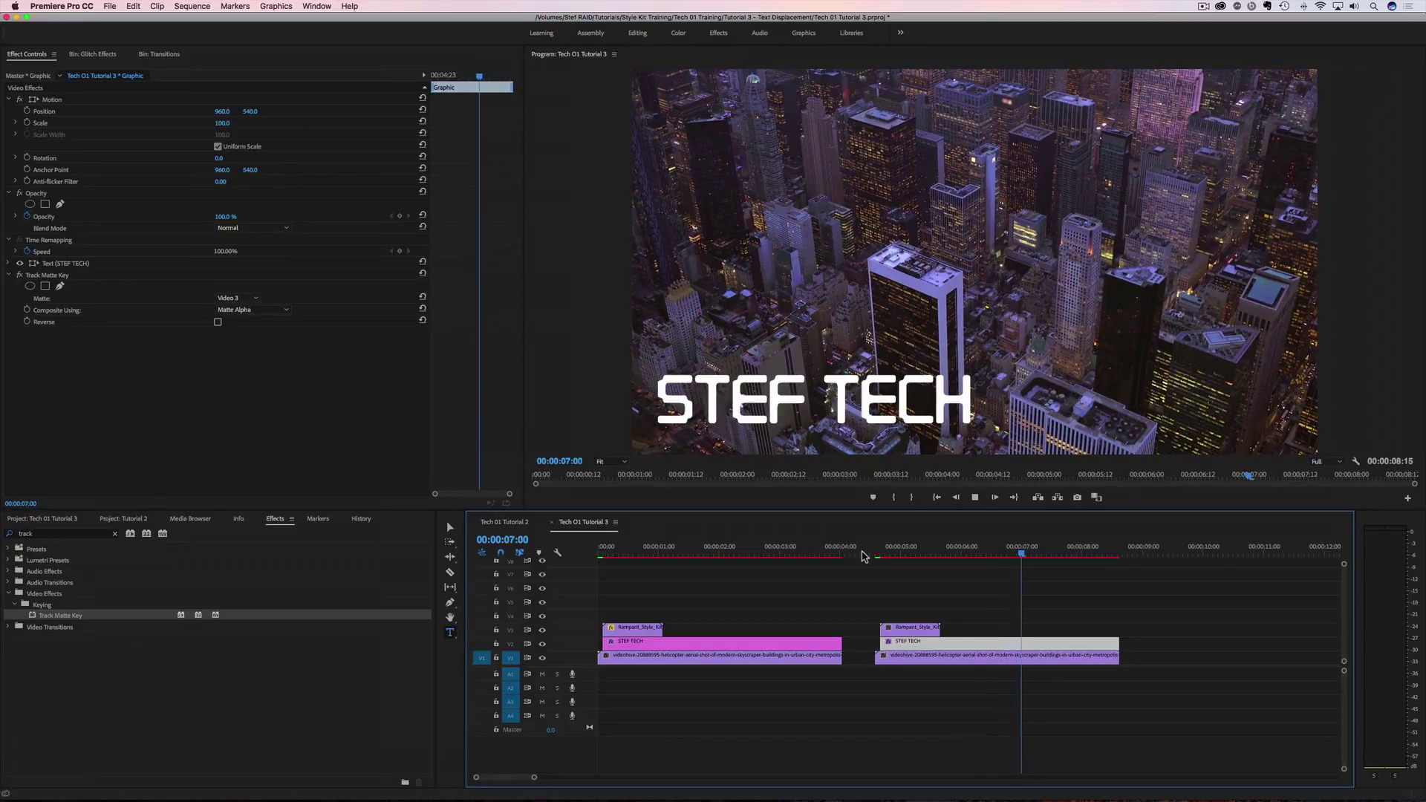
key("space")
left_click(875, 548)
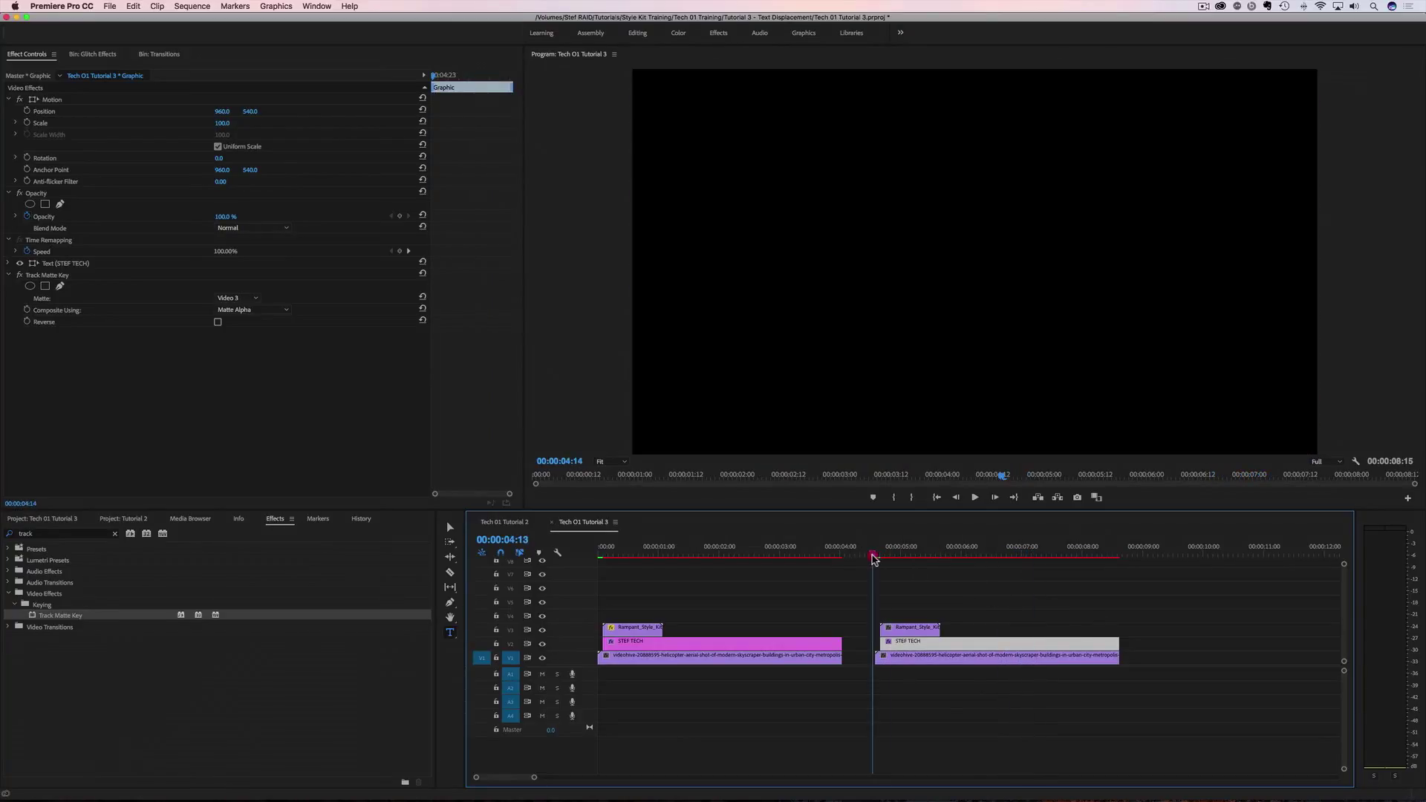
key("space")
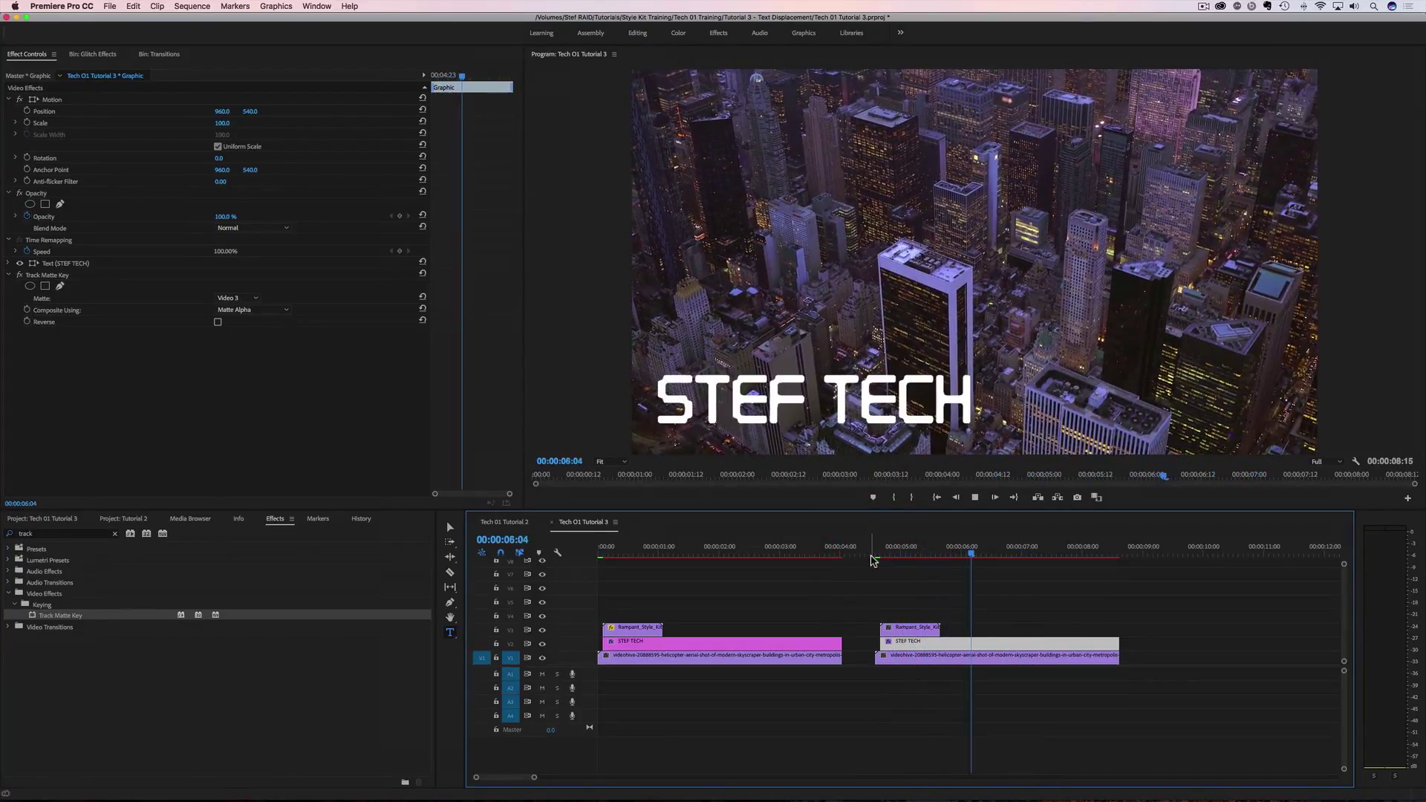
key("space")
left_click_drag(658, 551, 576, 556)
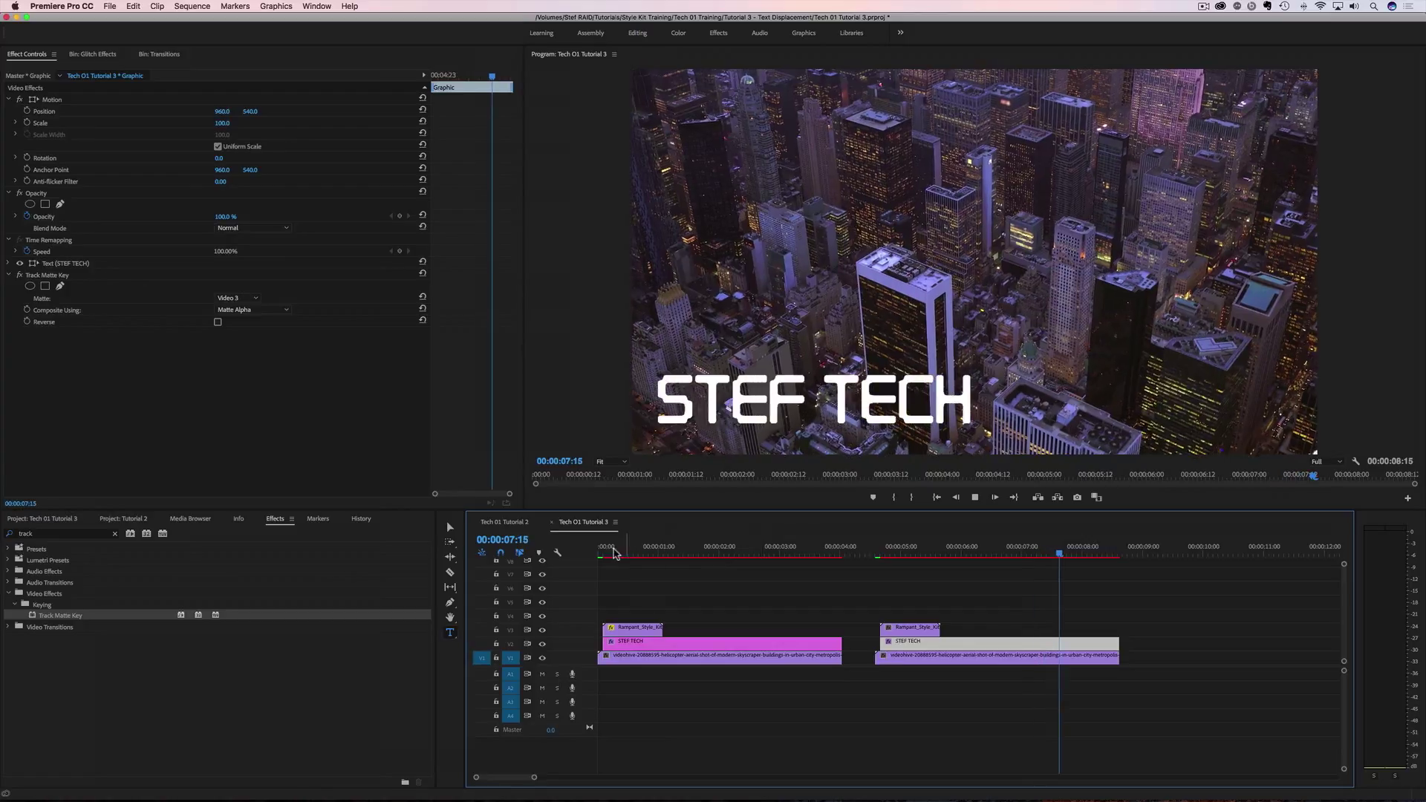
key("space")
key("Home")
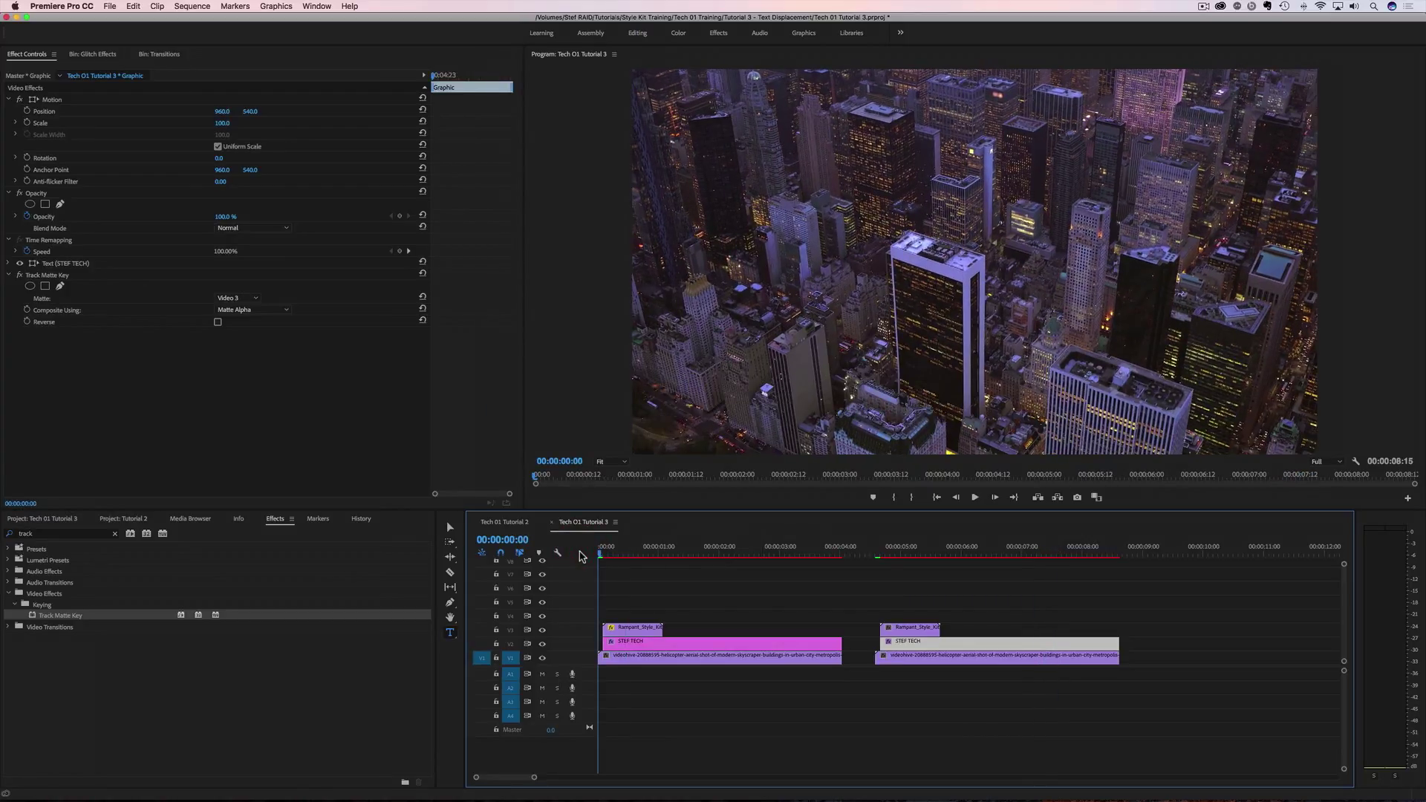